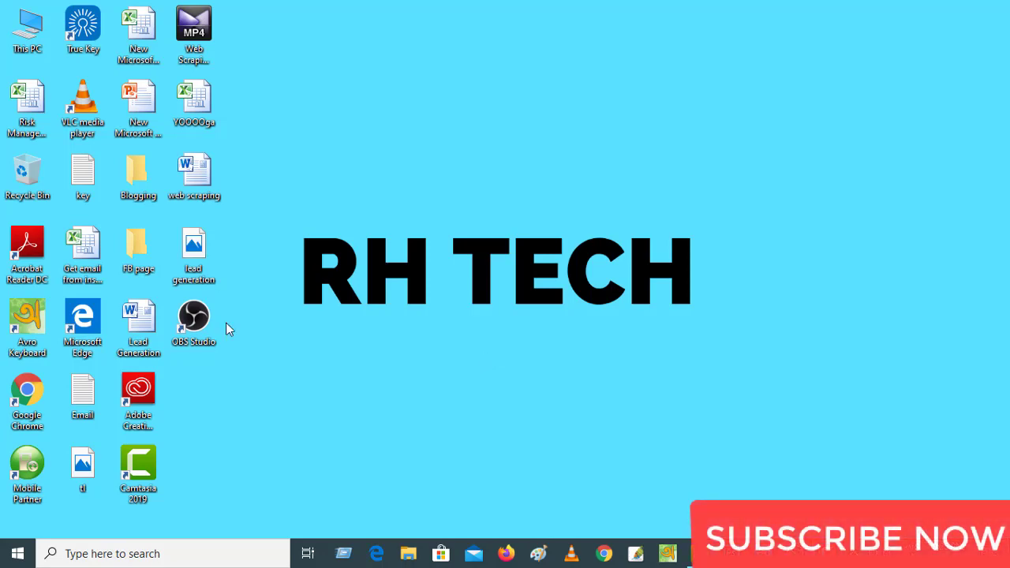
- Search Windows for 'ex' and launch Microsoft Excel 2010 to a blank Book1 workbook
{"action": "left_click", "coordinate": [17, 553]}
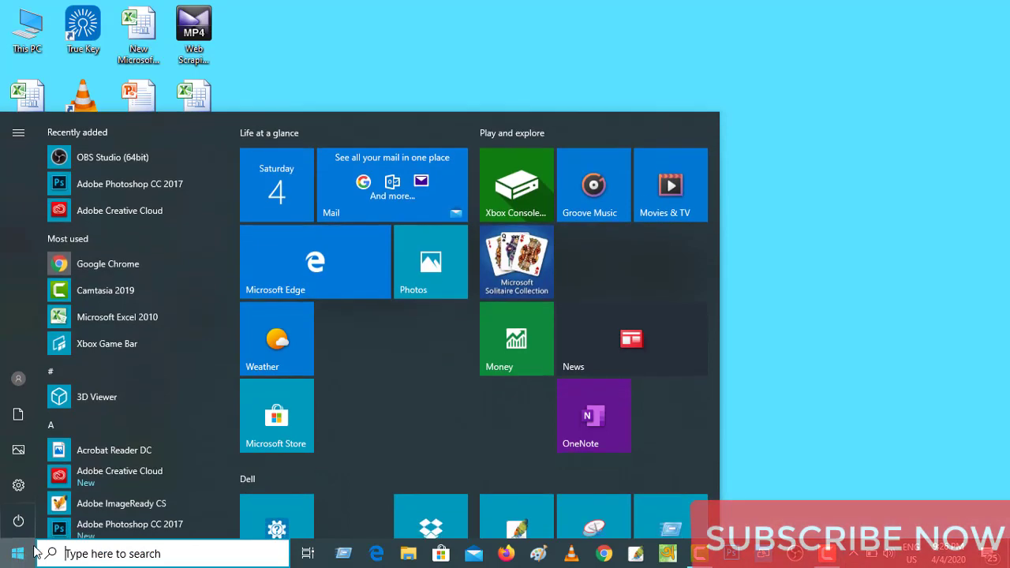
{"action": "left_click", "coordinate": [67, 552]}
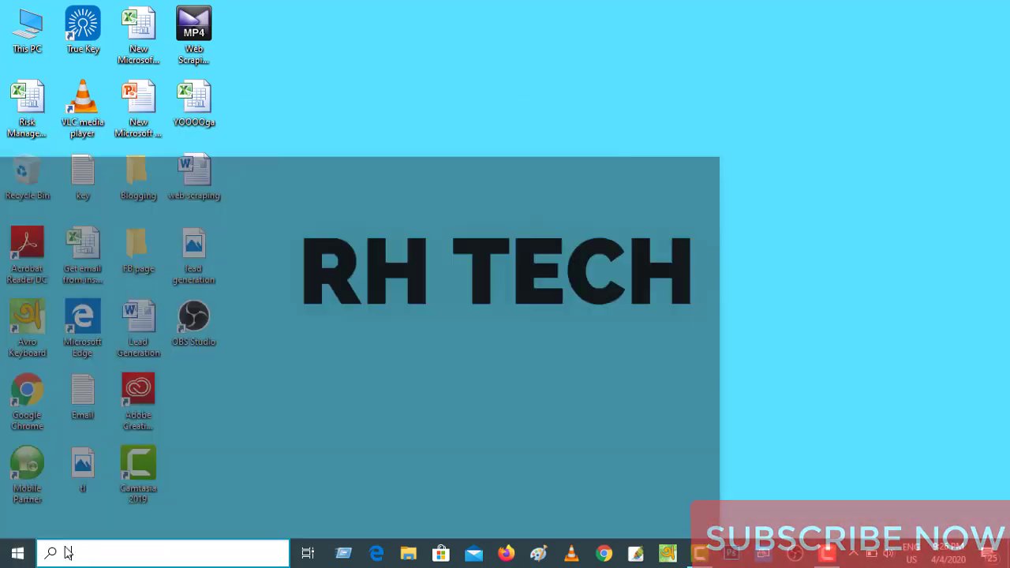
{"action": "type", "text": "ex"}
{"action": "left_click", "coordinate": [120, 195]}
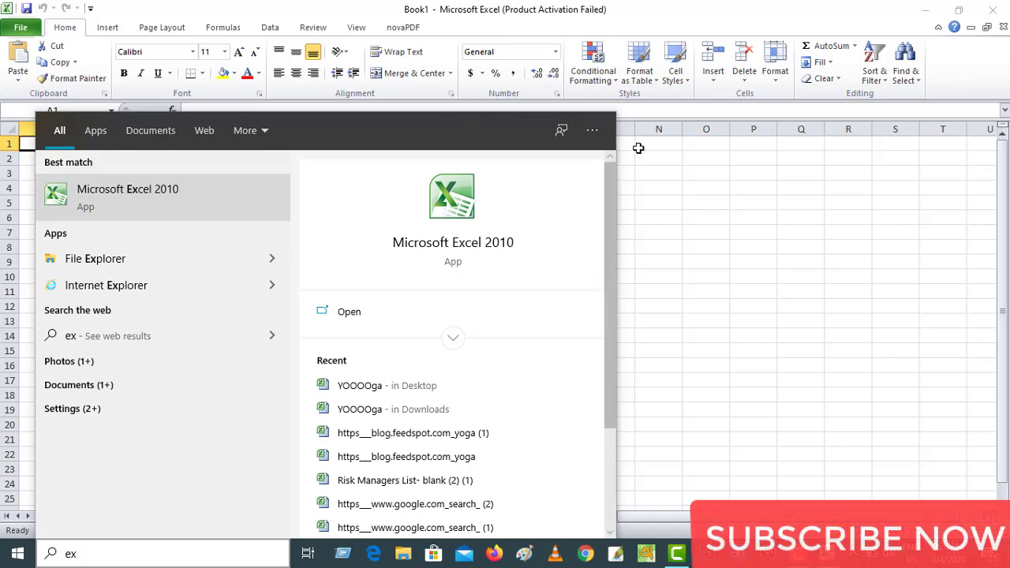
- Dismiss the search panel and activation notice, then enter the header 'Full Name' in A1
{"action": "left_click", "coordinate": [638, 148]}
{"action": "left_click", "coordinate": [56, 142]}
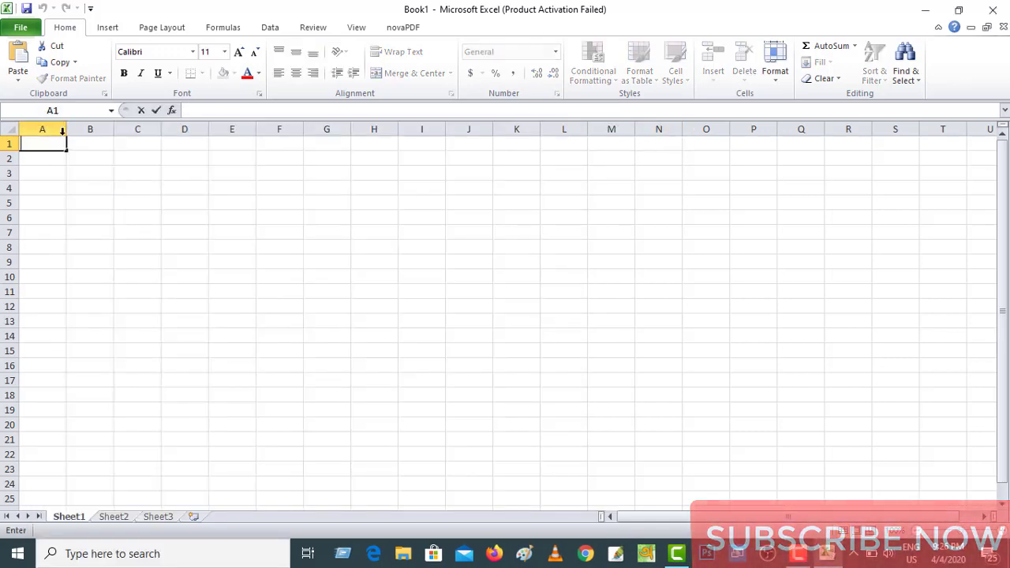
{"action": "left_click_drag", "start_coordinate": [61, 130], "coordinate": [94, 130]}
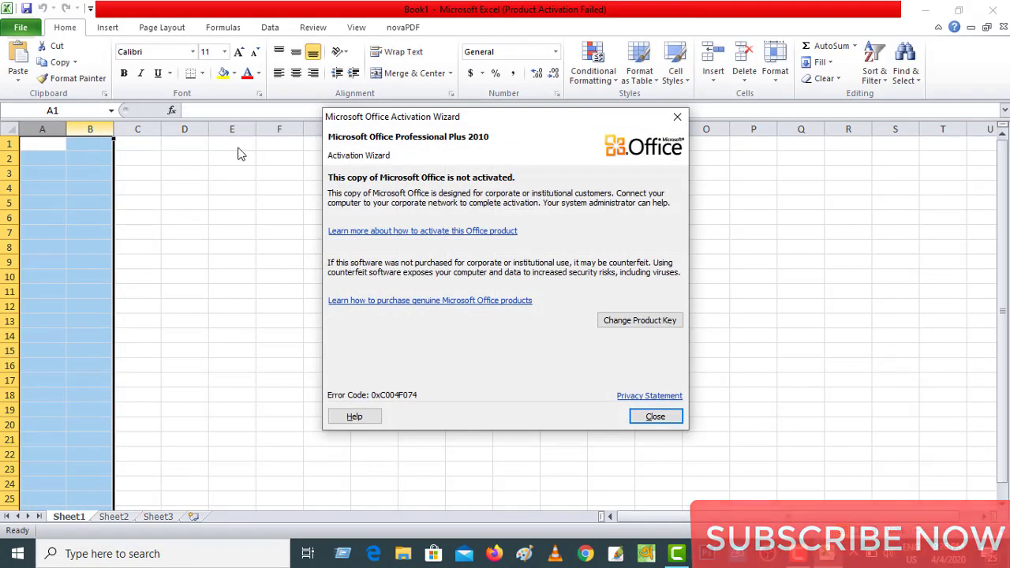
{"action": "left_click", "coordinate": [677, 116]}
{"action": "left_click_drag", "start_coordinate": [131, 156], "coordinate": [130, 146]}
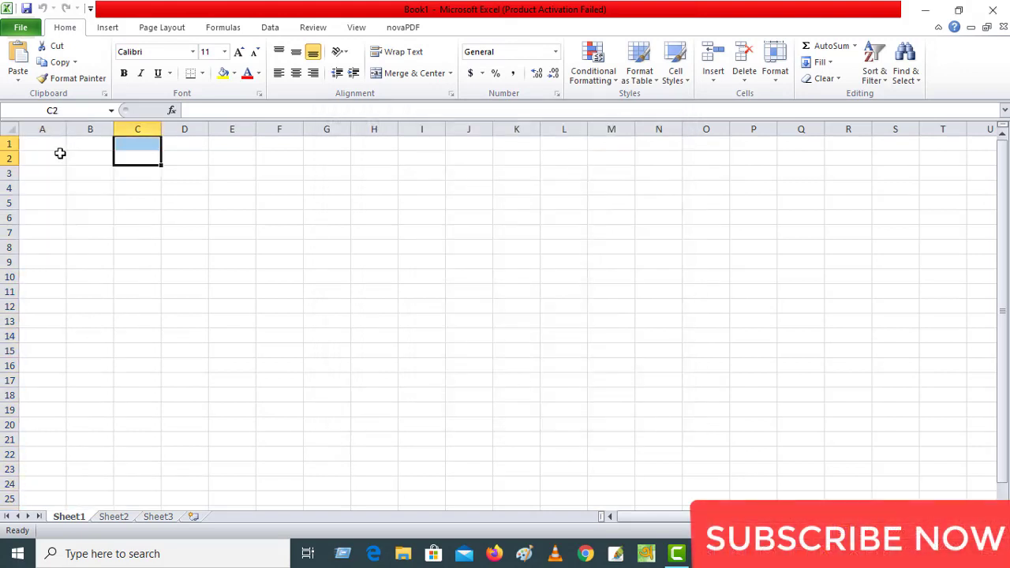
{"action": "left_click", "coordinate": [48, 145]}
{"action": "type", "text": "F"}
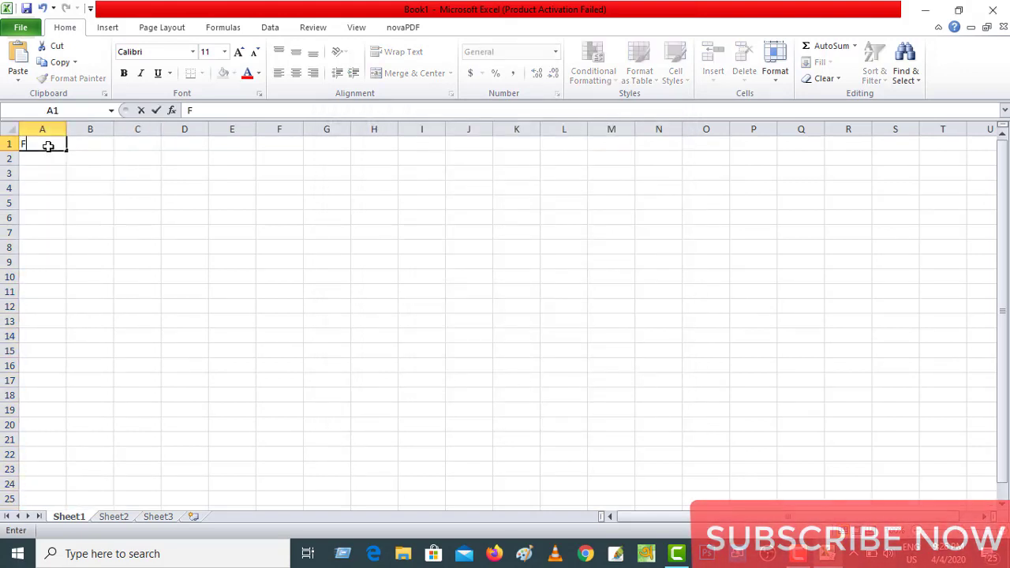
{"action": "type", "text": "ull N"}
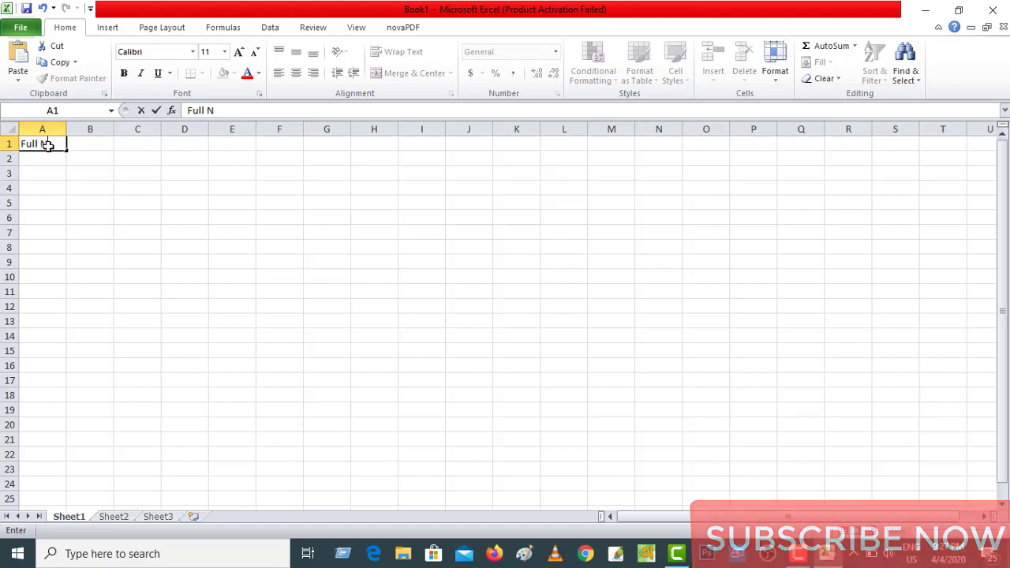
{"action": "type", "text": "ame"}
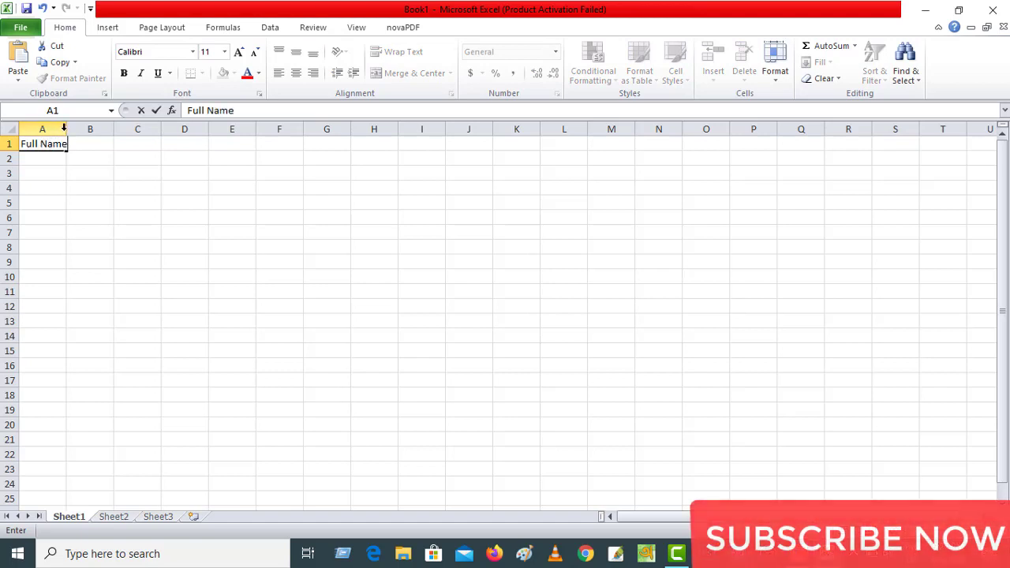
{"action": "left_click", "coordinate": [78, 147]}
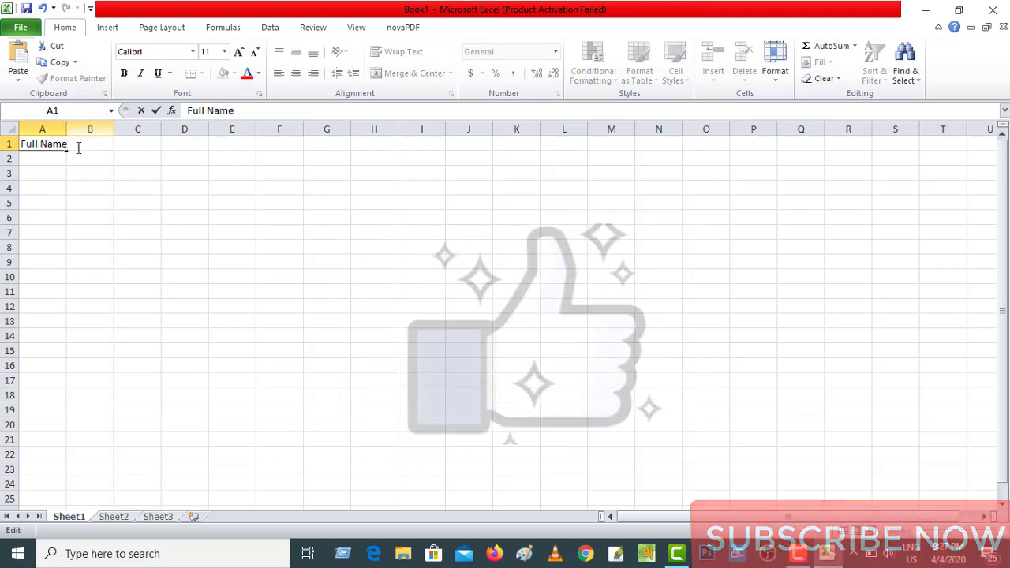
{"action": "left_click", "coordinate": [49, 158]}
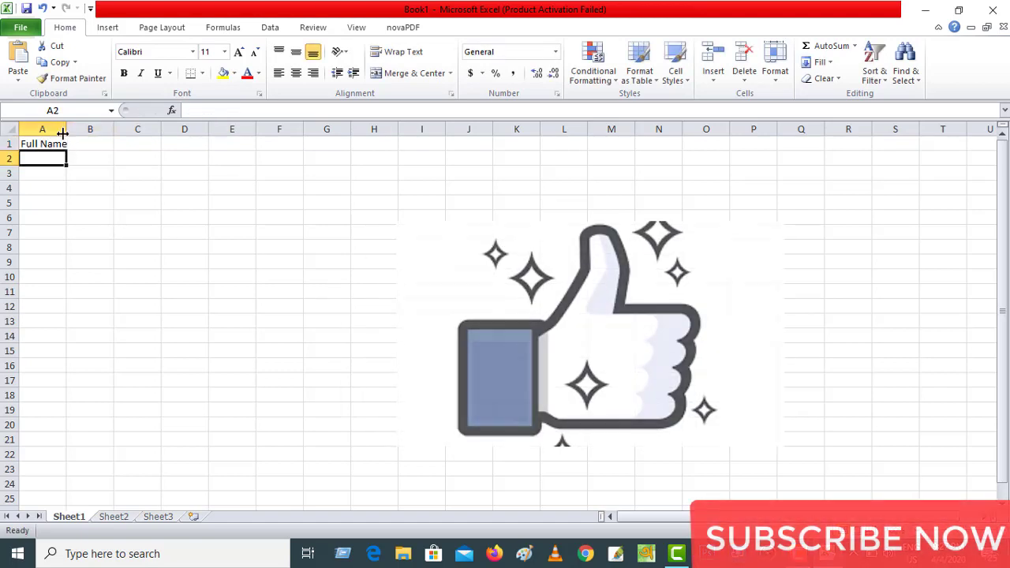
- Widen column A and give the Full Name header yellow fill with red text
{"action": "left_click_drag", "start_coordinate": [67, 129], "coordinate": [132, 128]}
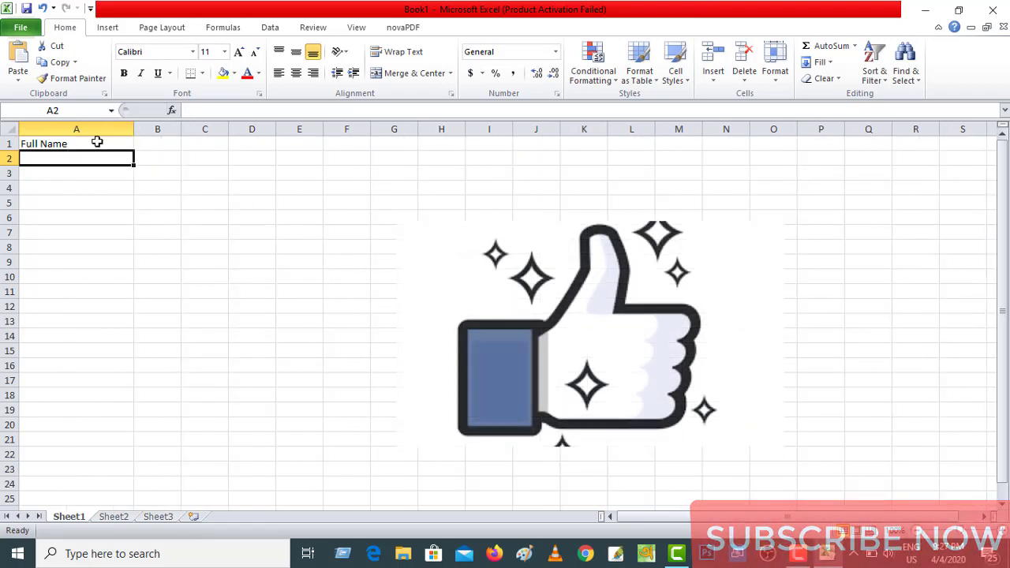
{"action": "left_click", "coordinate": [96, 142]}
{"action": "left_click", "coordinate": [223, 73]}
{"action": "left_click", "coordinate": [245, 73]}
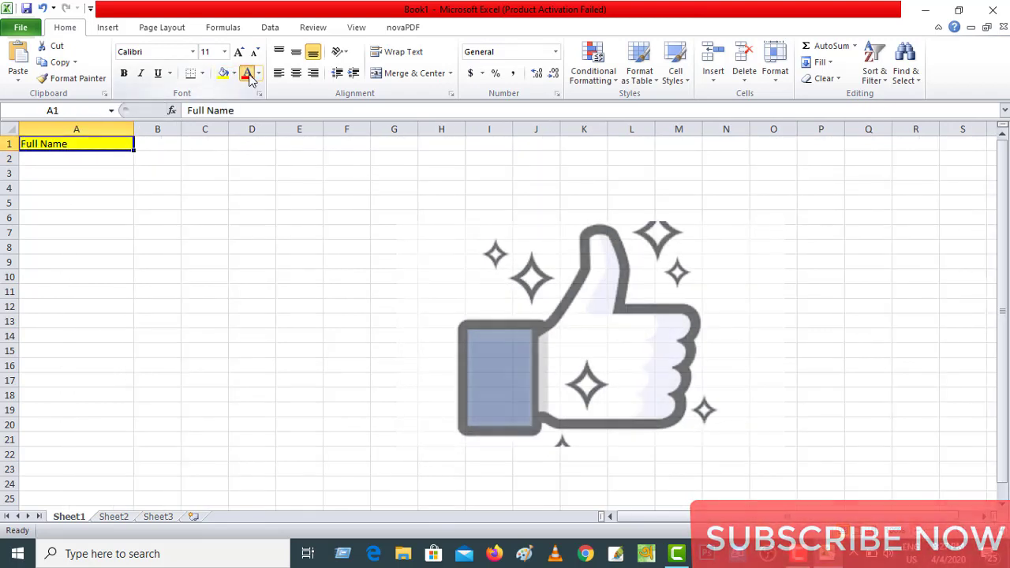
{"action": "left_click", "coordinate": [97, 159]}
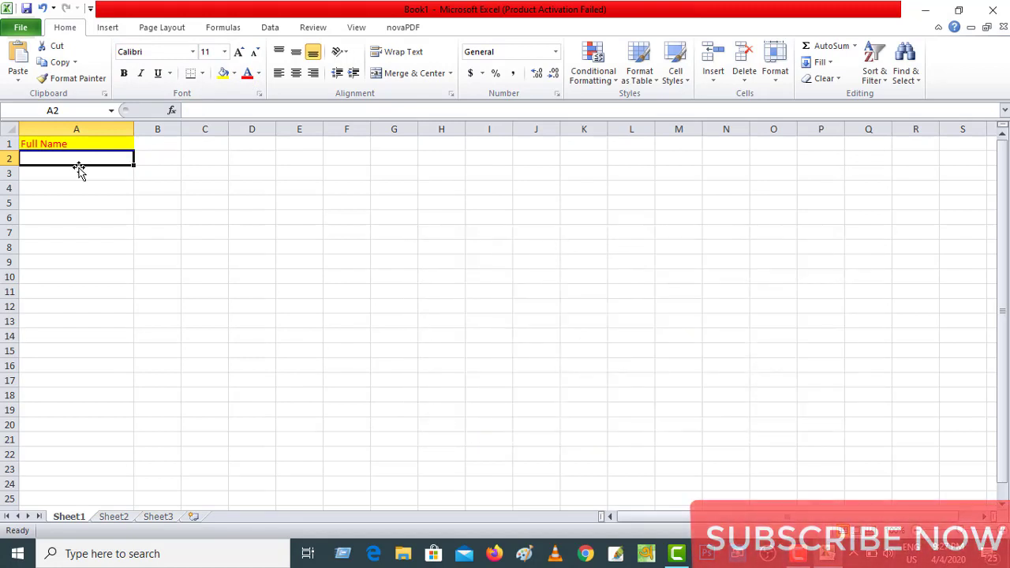
- Enter four lowercase sample full names into cells A2 through A5
{"action": "type", "text": "abdul k"}
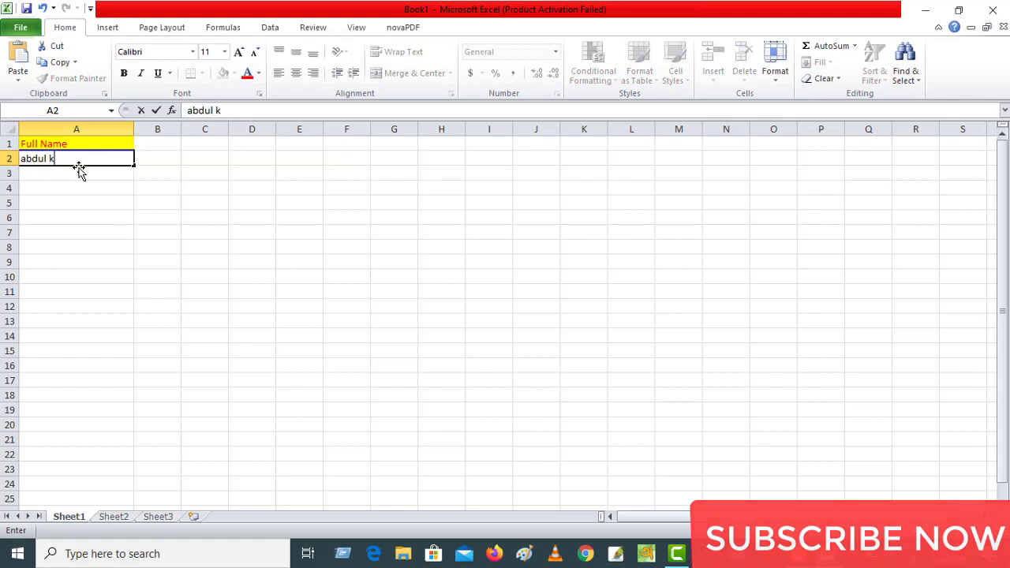
{"action": "type", "text": "arim"}
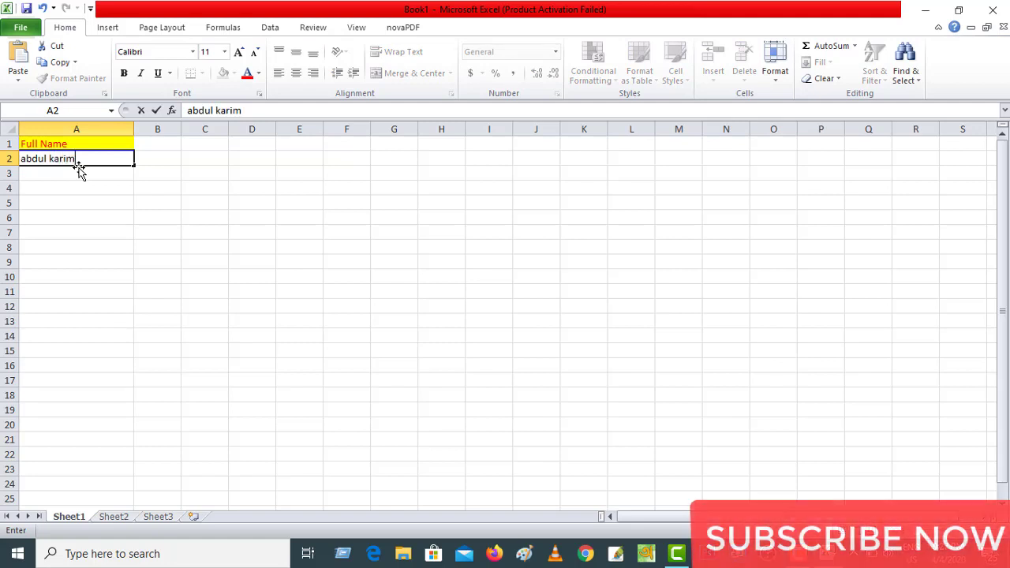
{"action": "left_click", "coordinate": [56, 170]}
{"action": "type", "text": "abdu"}
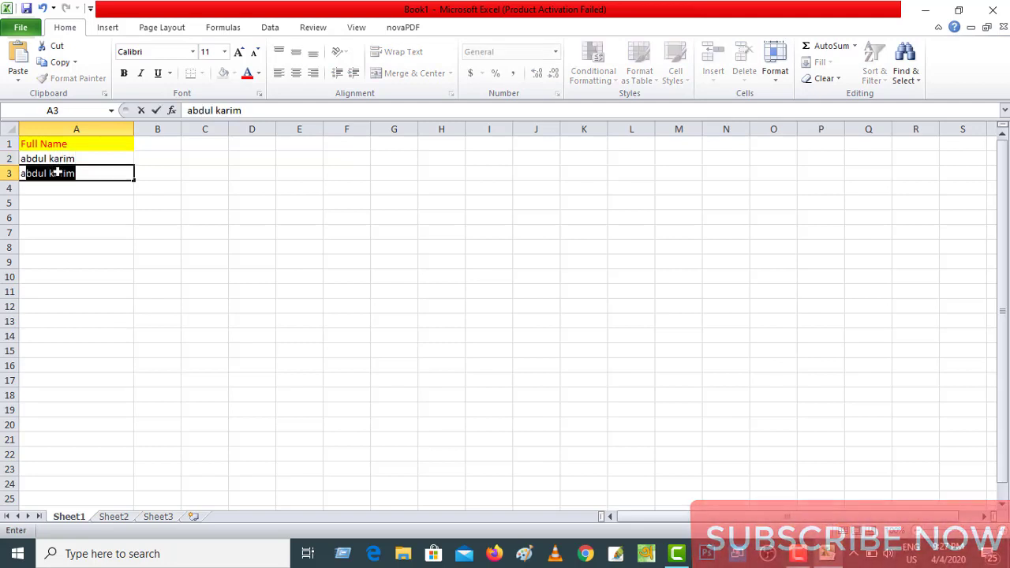
{"action": "type", "text": "r ra"}
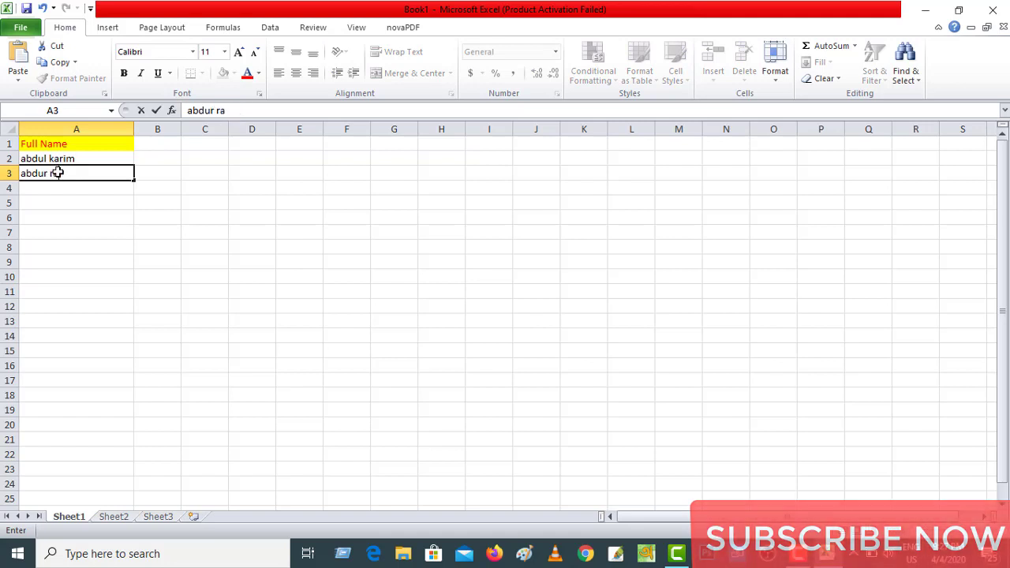
{"action": "type", "text": "him"}
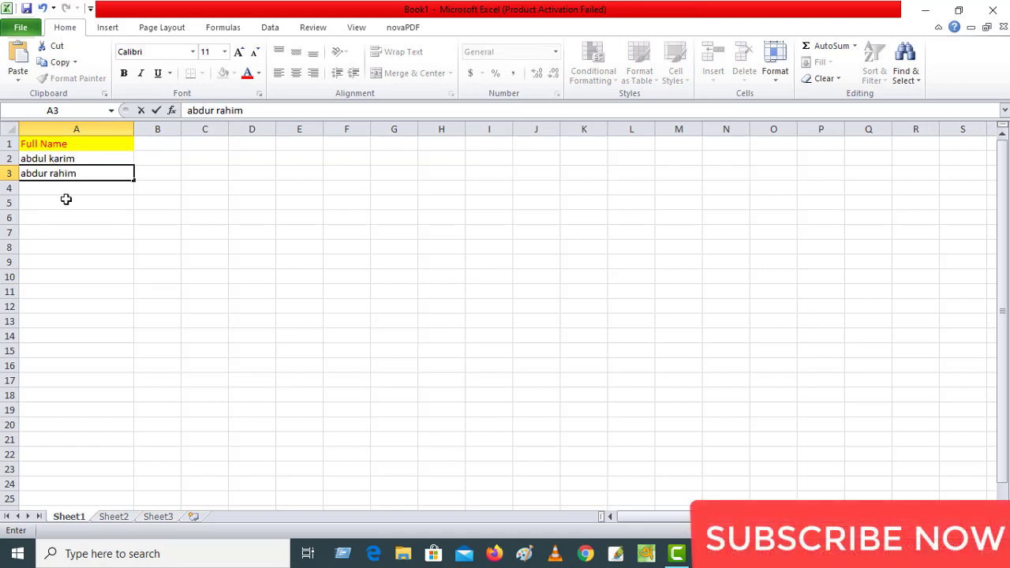
{"action": "left_click", "coordinate": [70, 188]}
{"action": "type", "text": "hasa"}
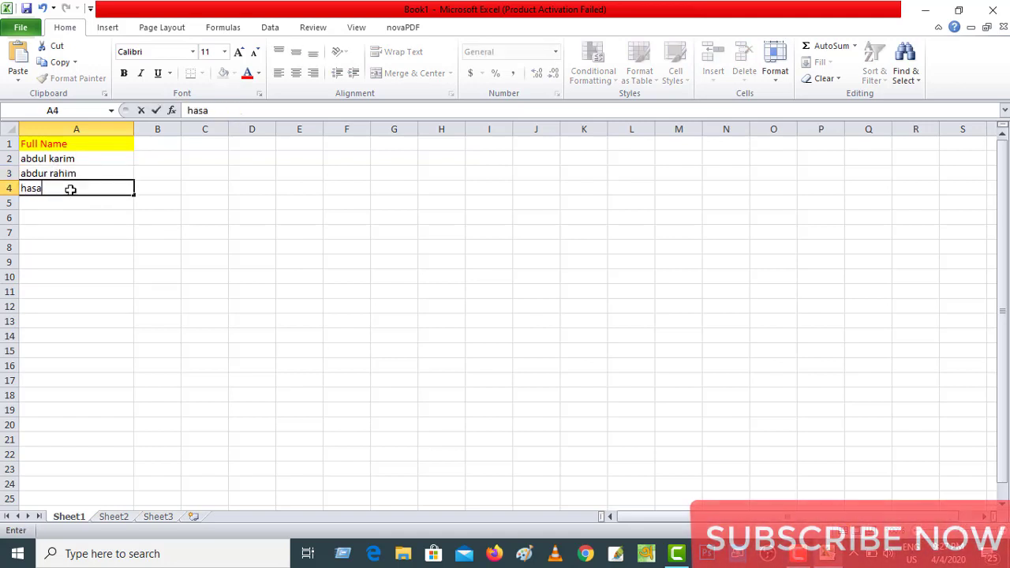
{"action": "type", "text": "n rasel"}
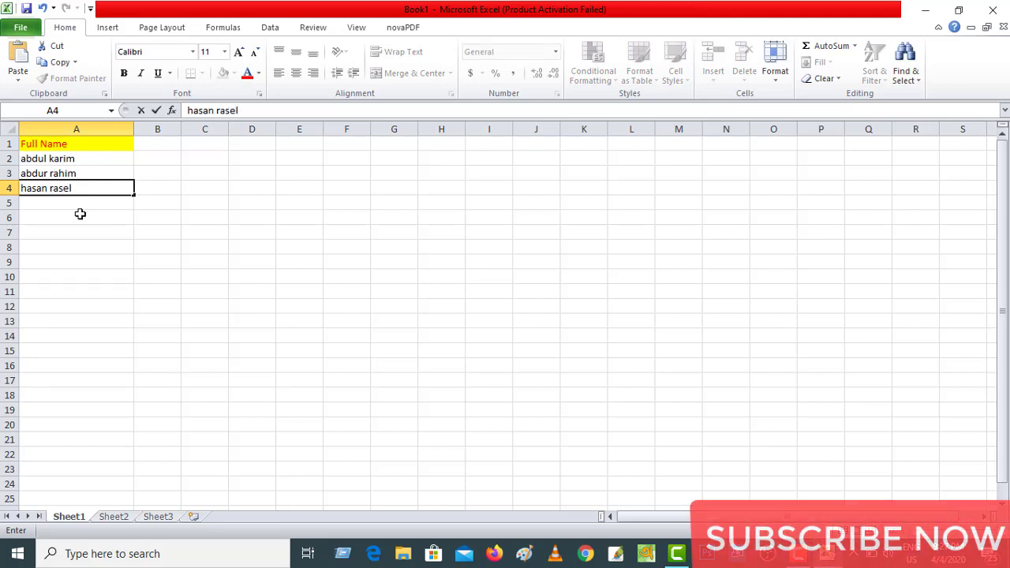
{"action": "left_click", "coordinate": [74, 203]}
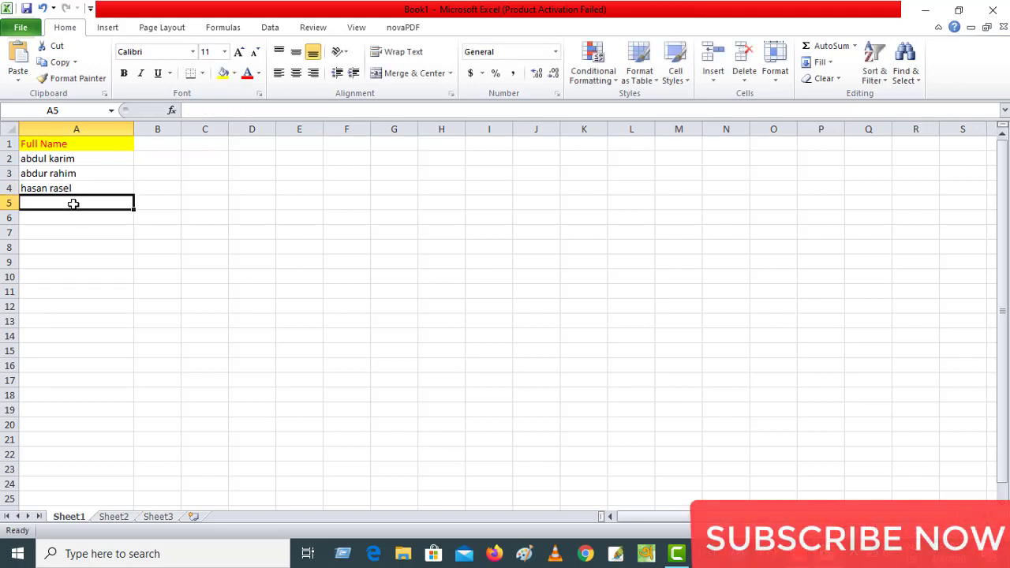
{"action": "type", "text": "ib"}
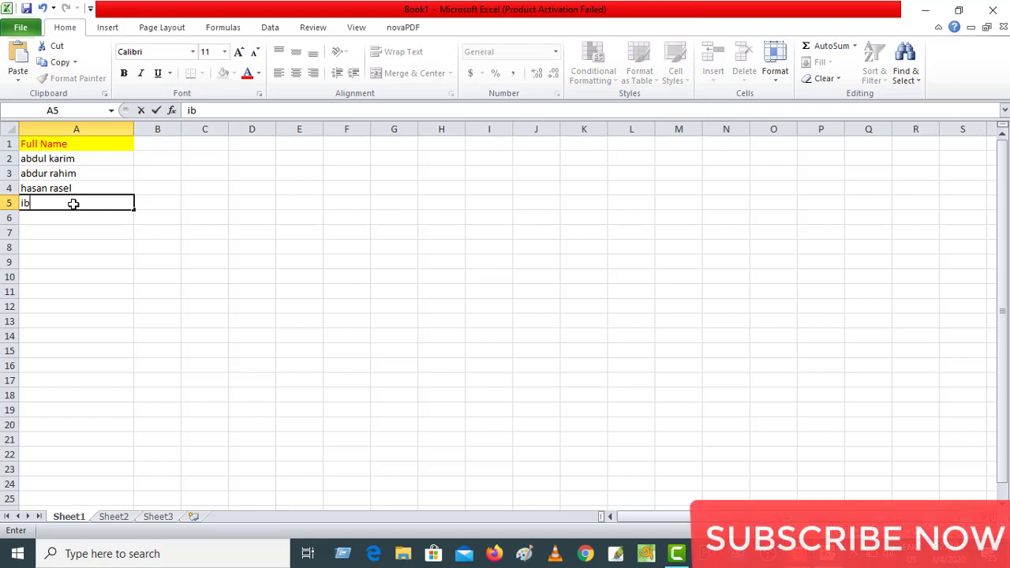
{"action": "type", "text": "rahim ali"}
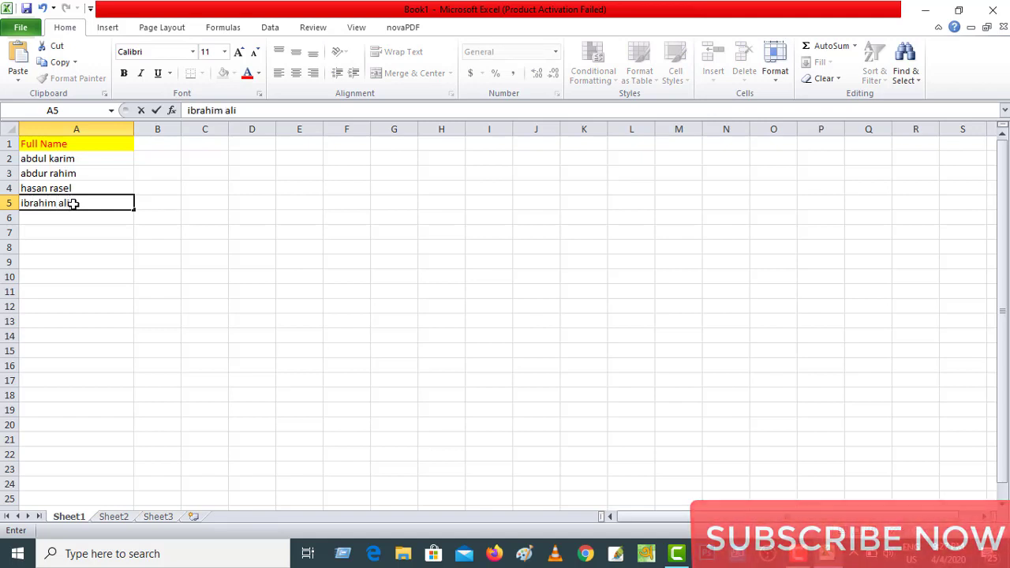
{"action": "key", "text": "Return"}
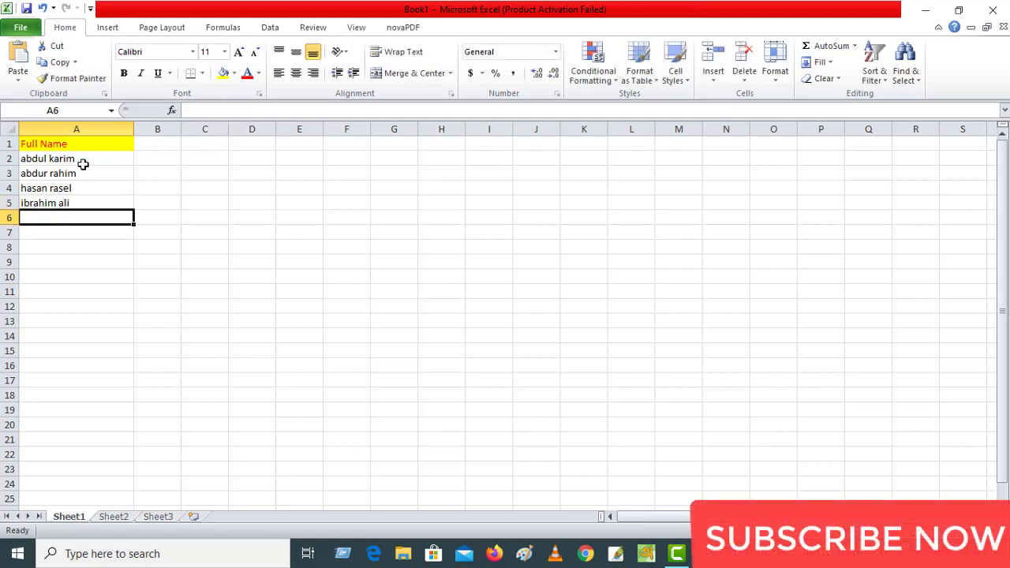
{"action": "left_click", "coordinate": [82, 159]}
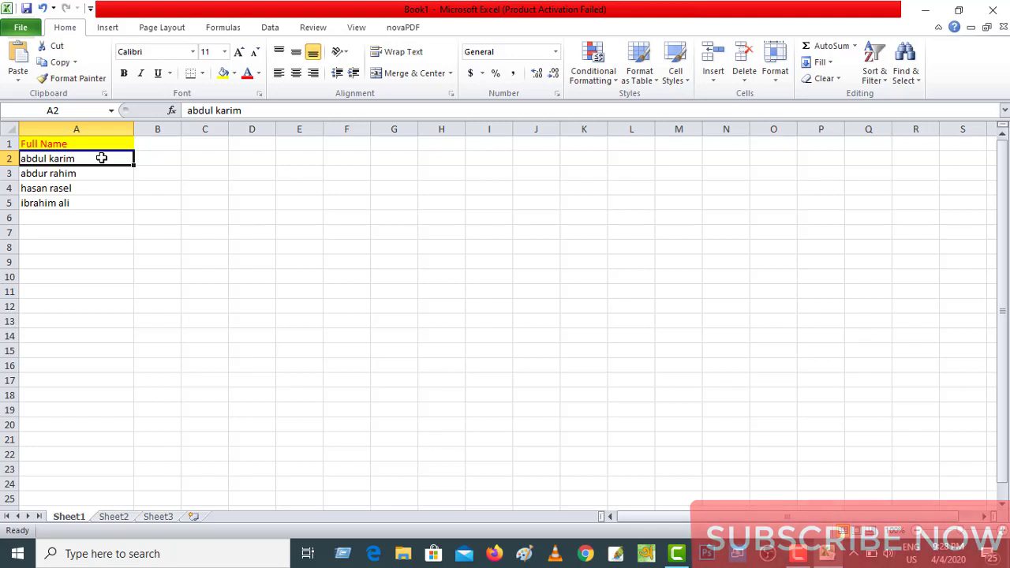
{"action": "left_click", "coordinate": [217, 111]}
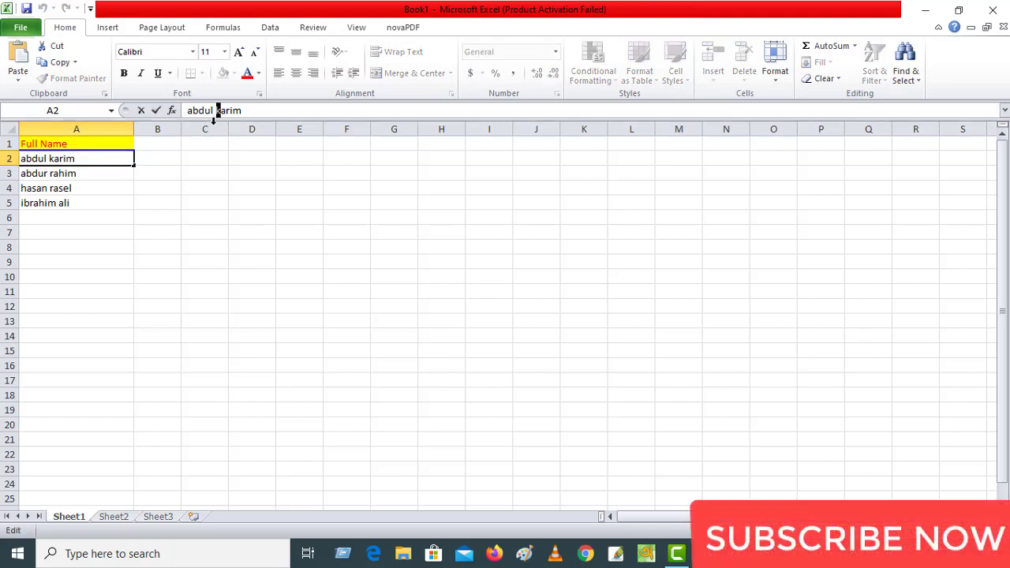
{"action": "left_click", "coordinate": [166, 161]}
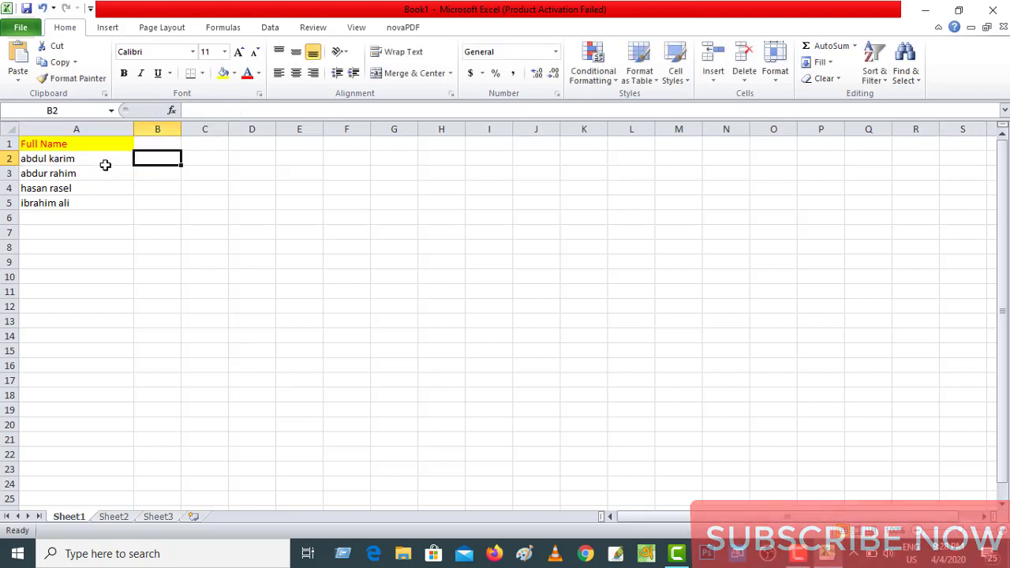
{"action": "left_click", "coordinate": [75, 160]}
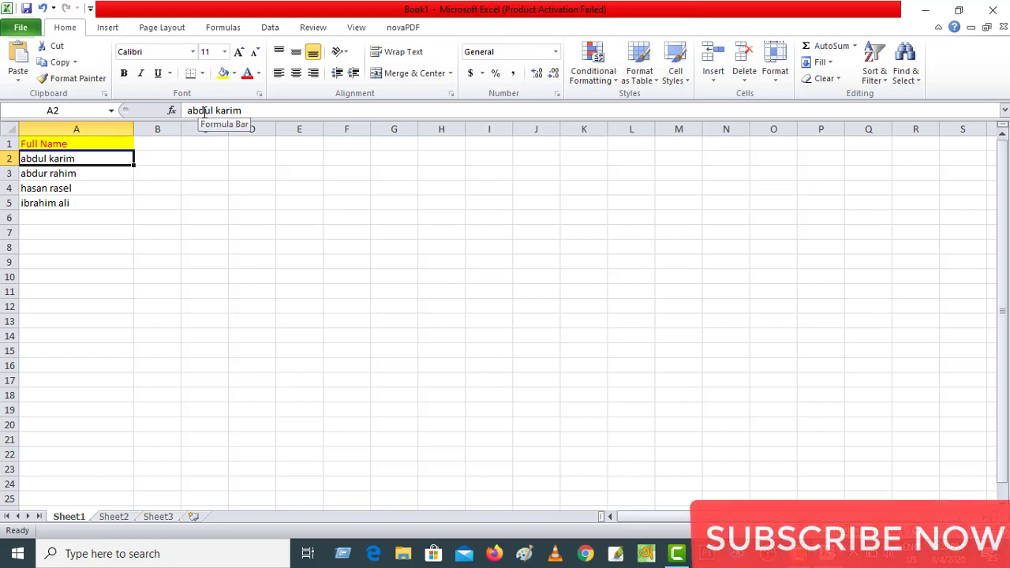
{"action": "left_click", "coordinate": [158, 158]}
{"action": "left_click", "coordinate": [110, 164]}
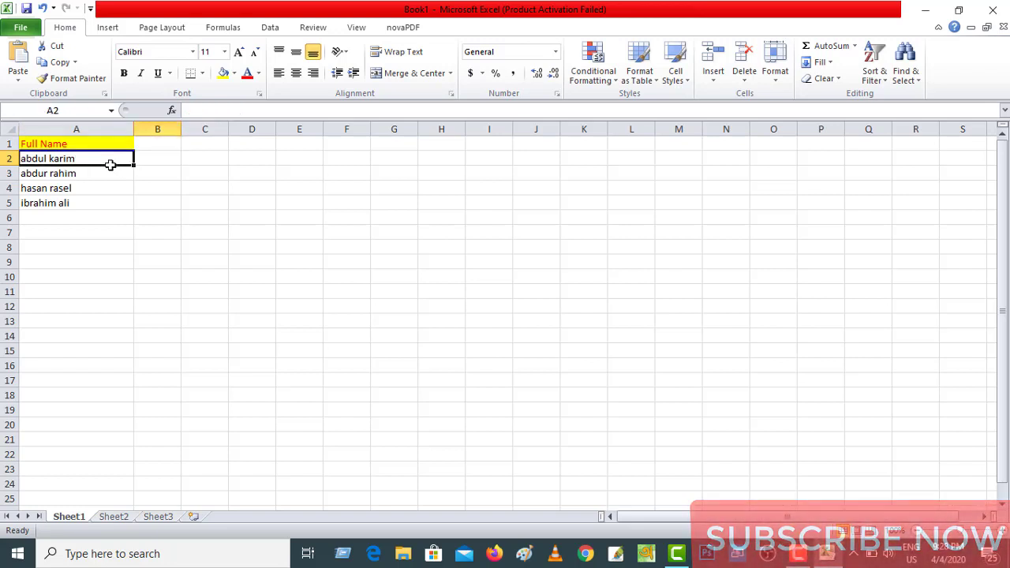
{"action": "left_click", "coordinate": [161, 159]}
{"action": "left_click", "coordinate": [84, 159]}
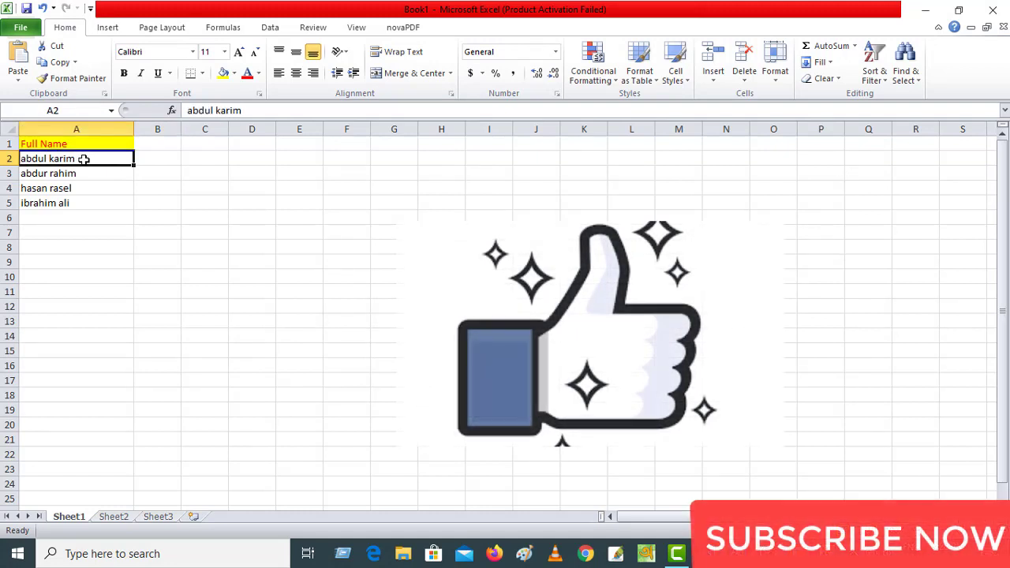
- Enter =UPPER(A2) in B2, widen column B, and fill the formula down to B5
{"action": "key", "text": "Right"}
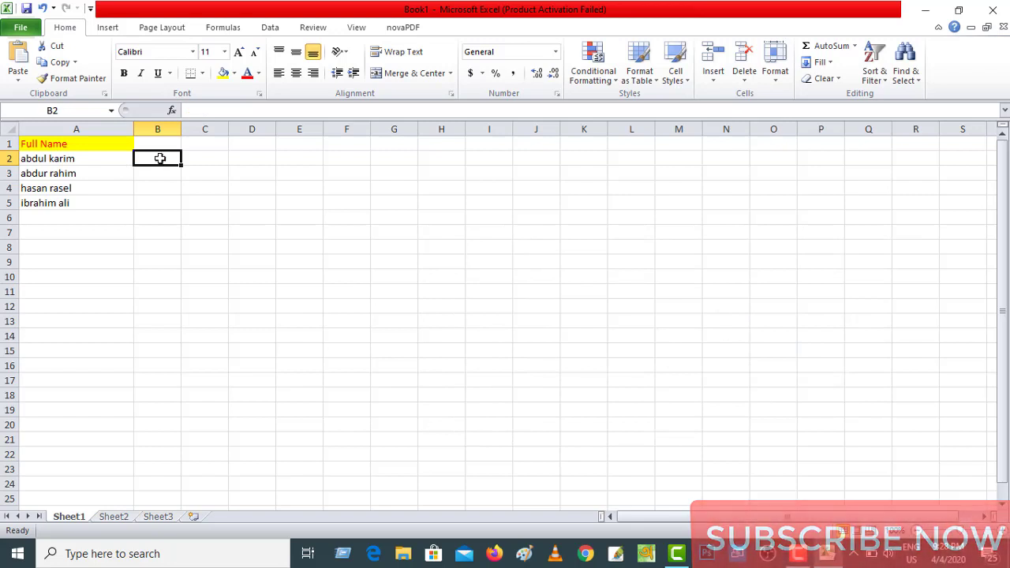
{"action": "type", "text": "=upp"}
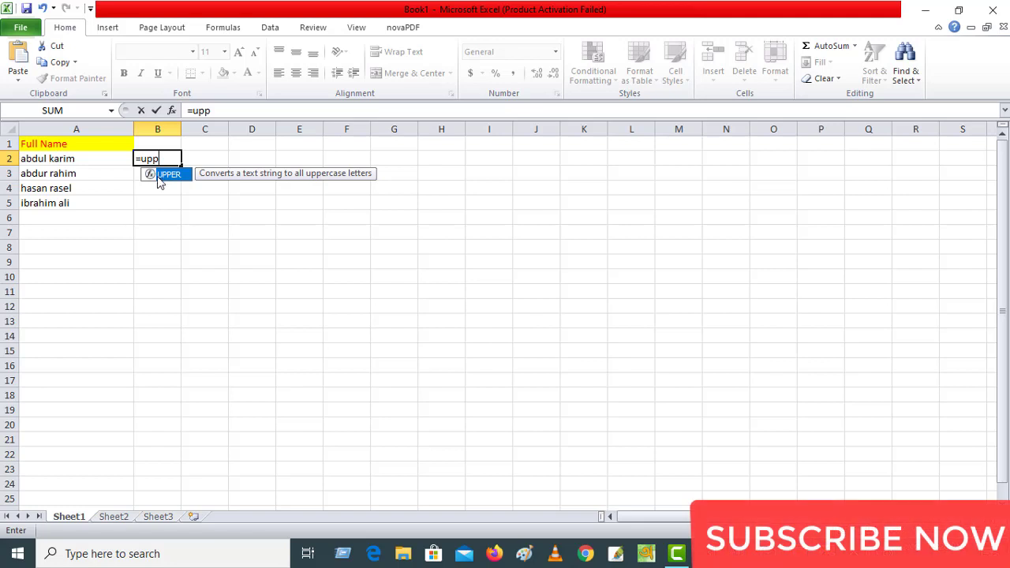
{"action": "double_click", "coordinate": [162, 174]}
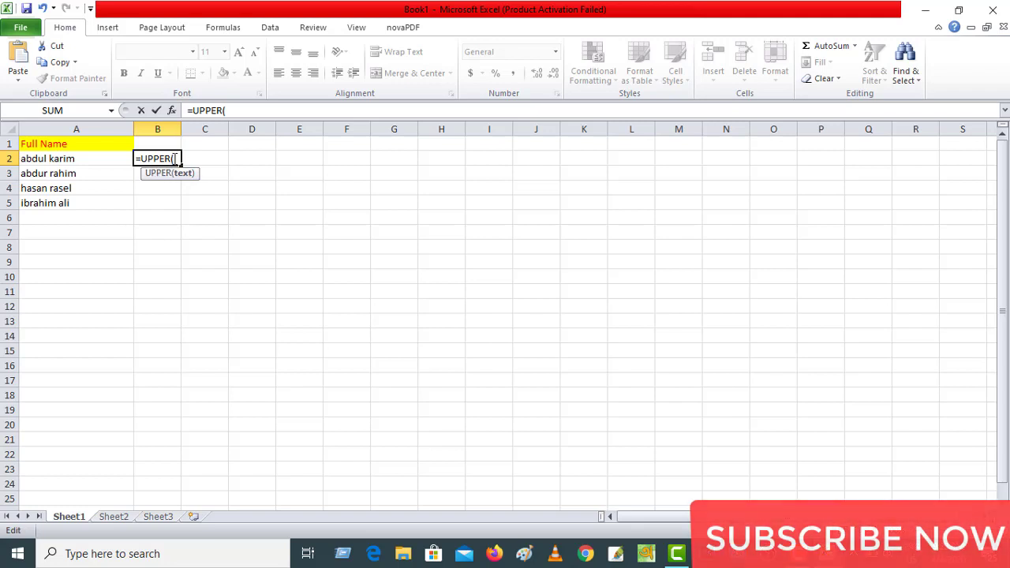
{"action": "left_click", "coordinate": [47, 158]}
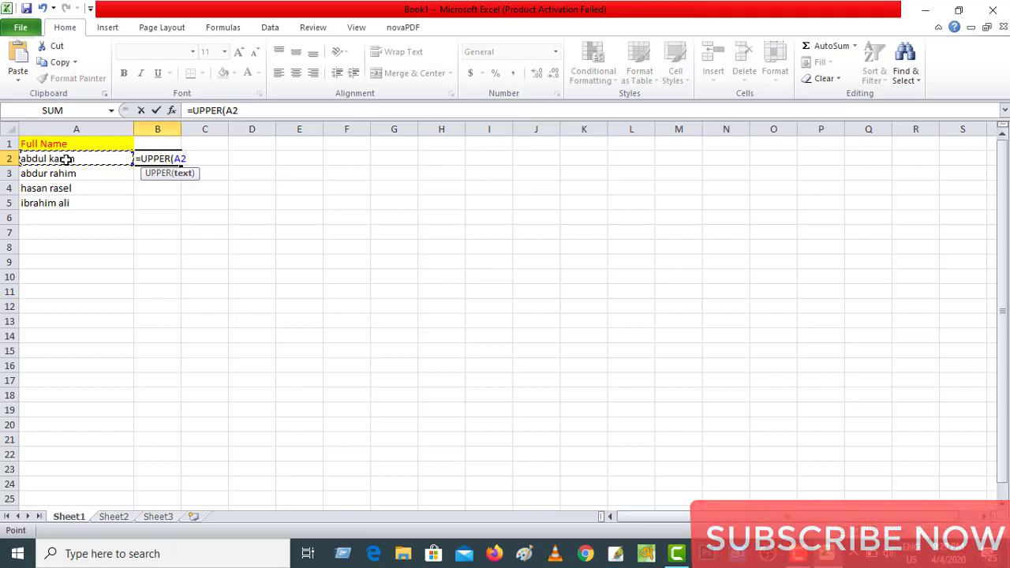
{"action": "type", "text": ")"}
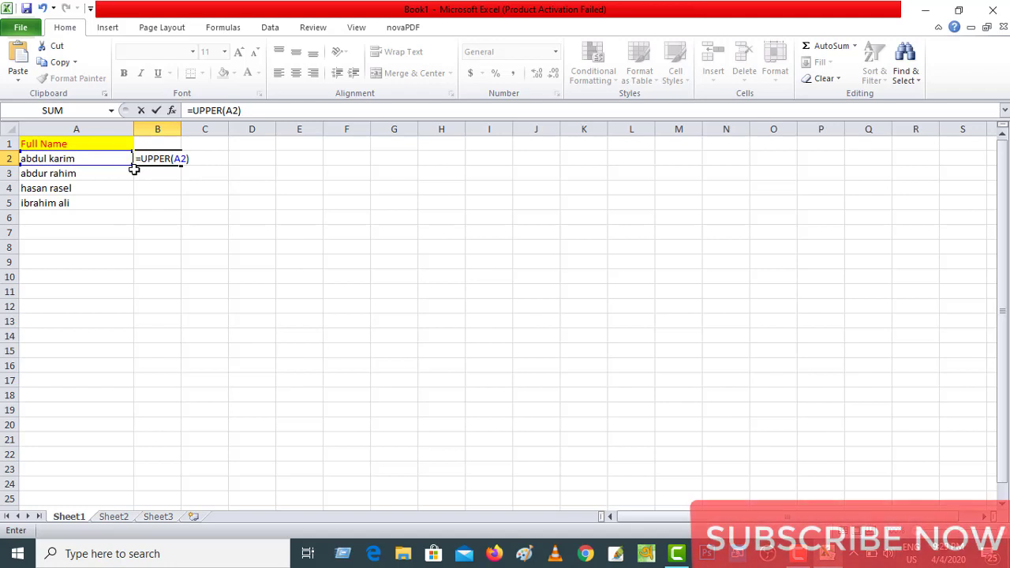
{"action": "key", "text": "Return"}
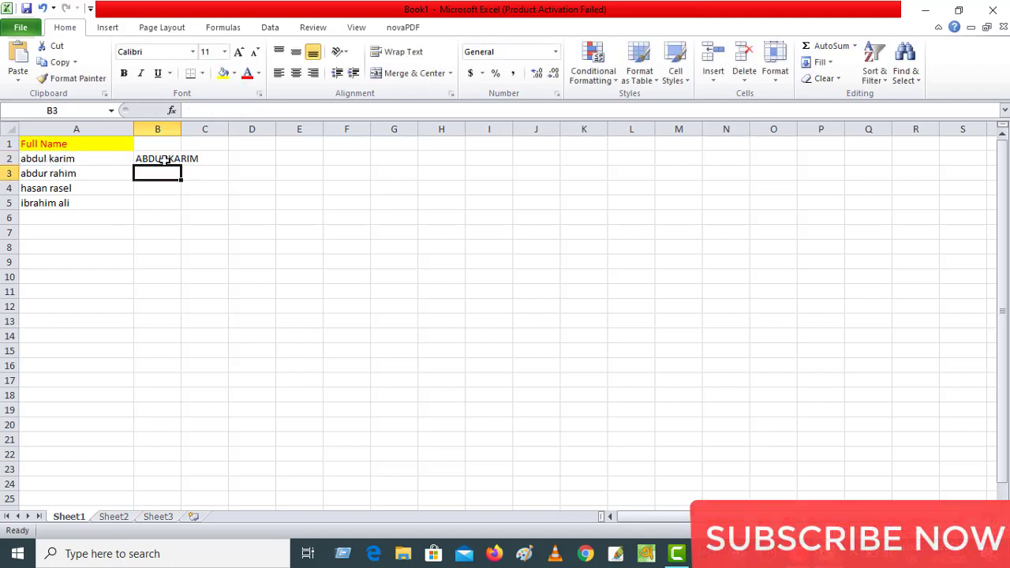
{"action": "left_click_drag", "start_coordinate": [181, 129], "coordinate": [237, 128]}
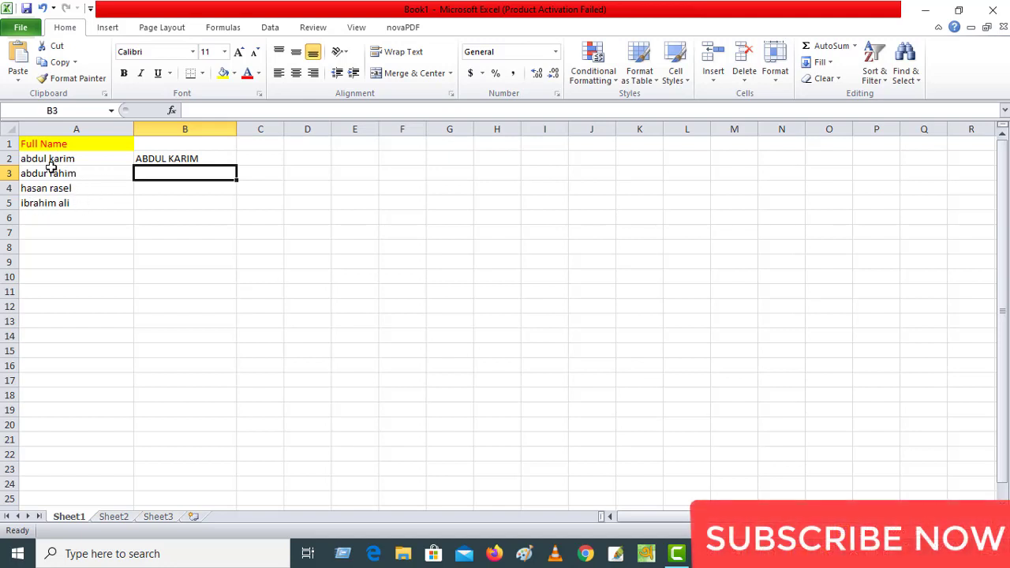
{"action": "left_click", "coordinate": [222, 158]}
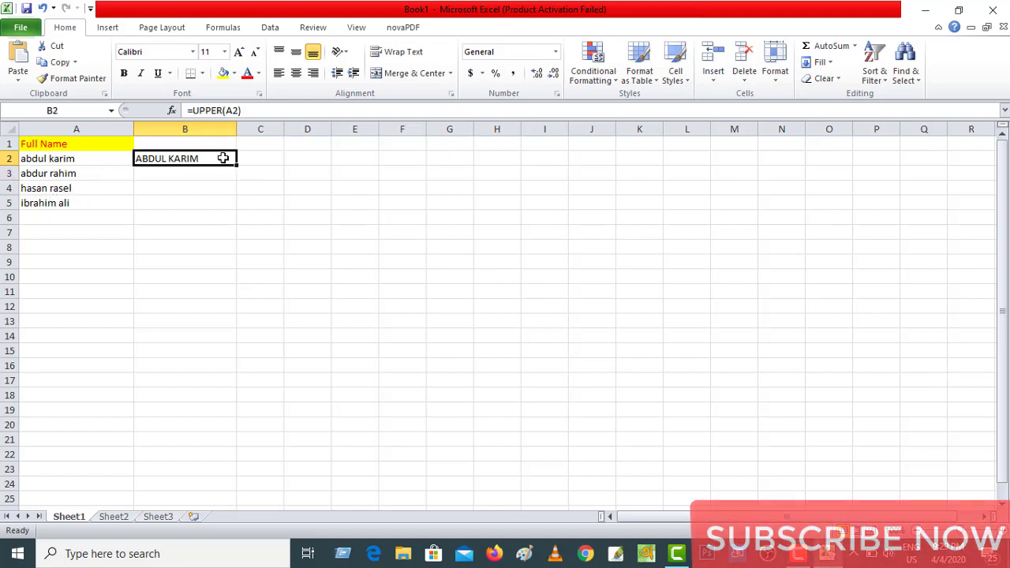
{"action": "left_click_drag", "start_coordinate": [236, 164], "coordinate": [237, 208]}
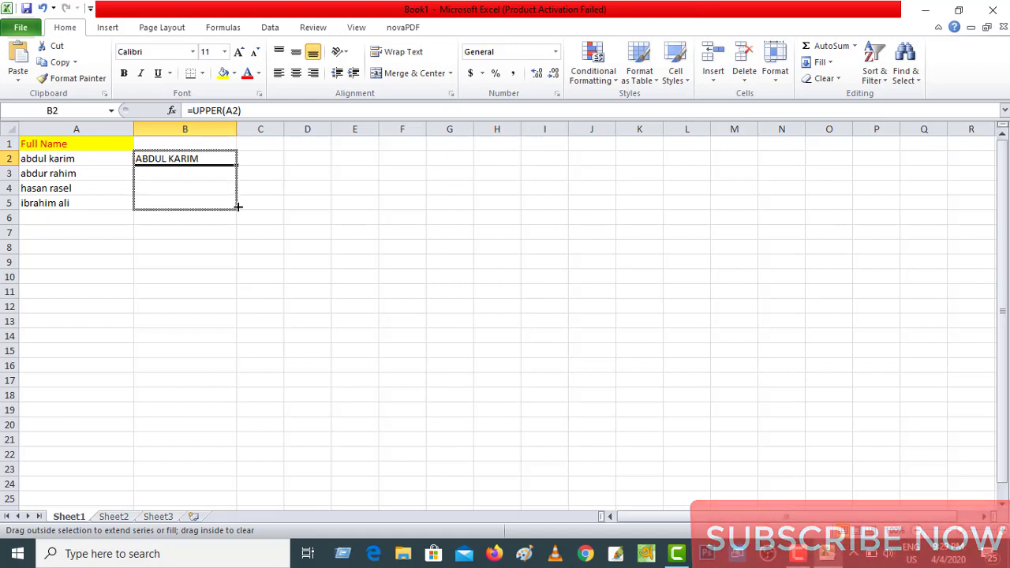
{"action": "left_click", "coordinate": [256, 160]}
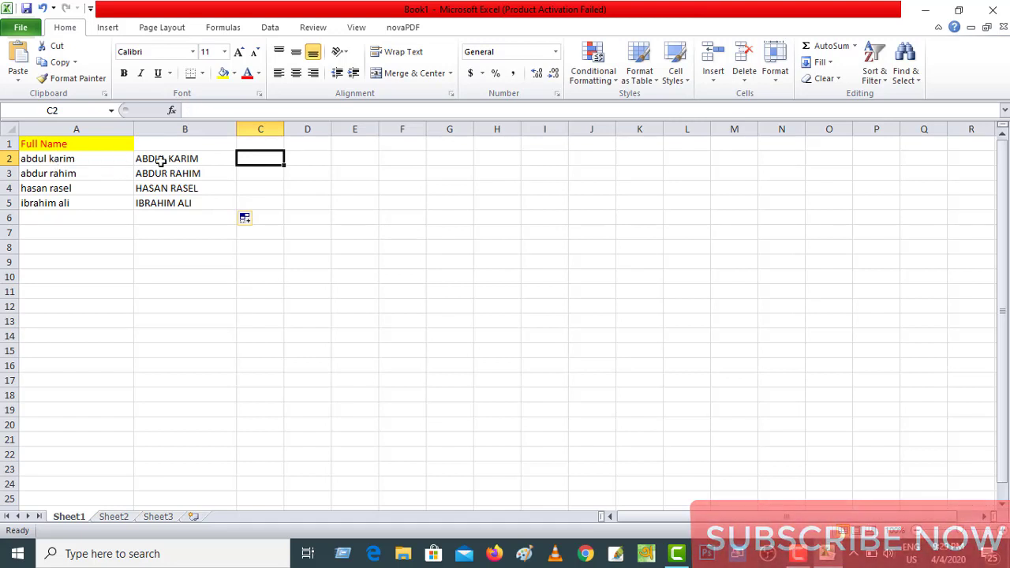
- Enter =PROPER(B2) in C2 and fill it down to C5
{"action": "left_click", "coordinate": [142, 159]}
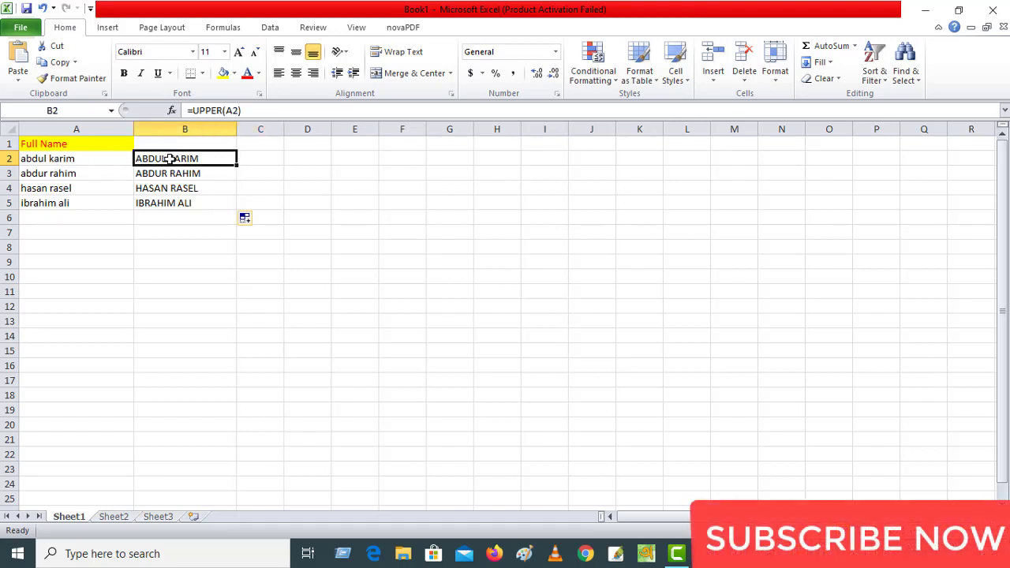
{"action": "left_click", "coordinate": [263, 160]}
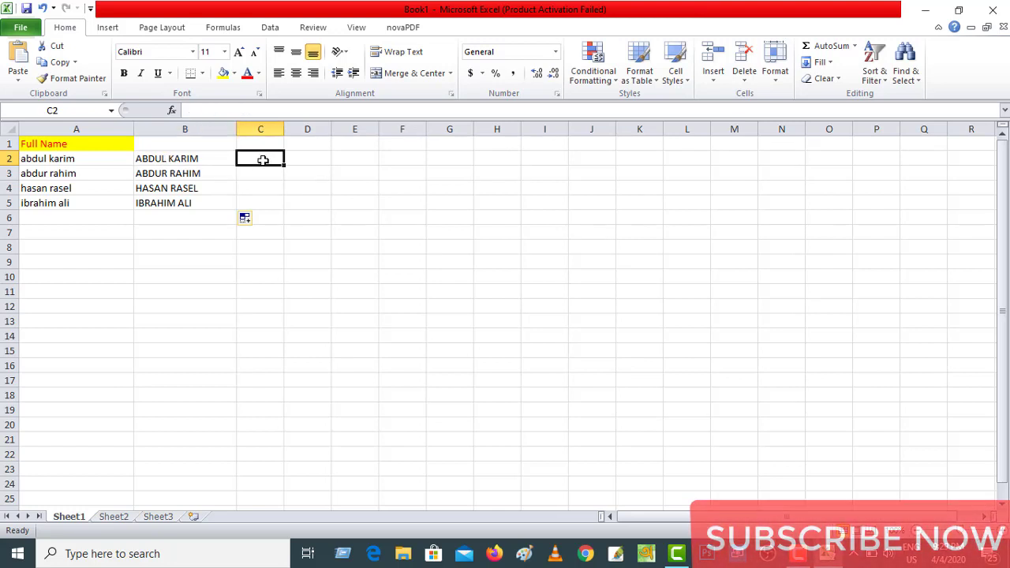
{"action": "type", "text": "="}
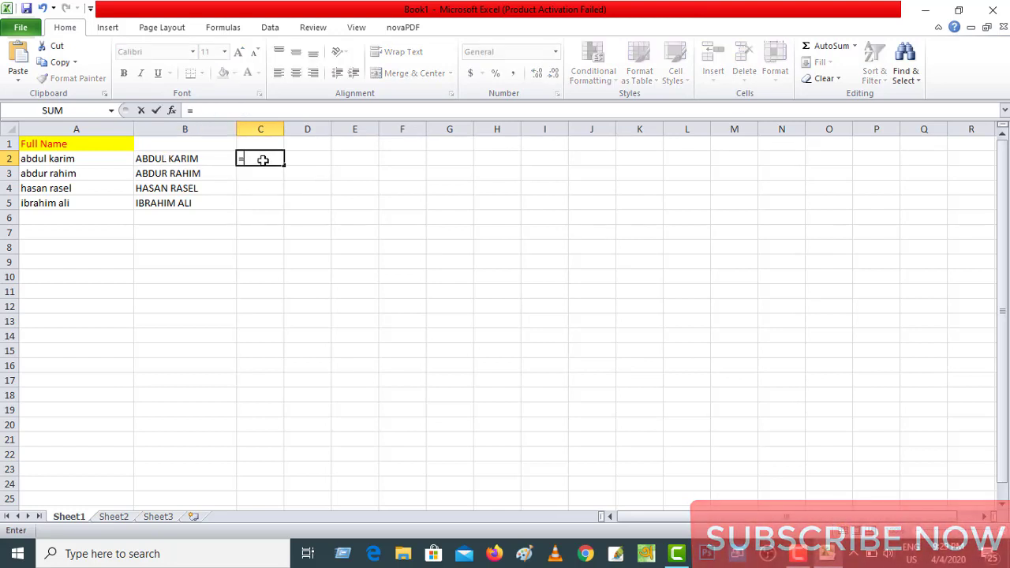
{"action": "type", "text": "pr"}
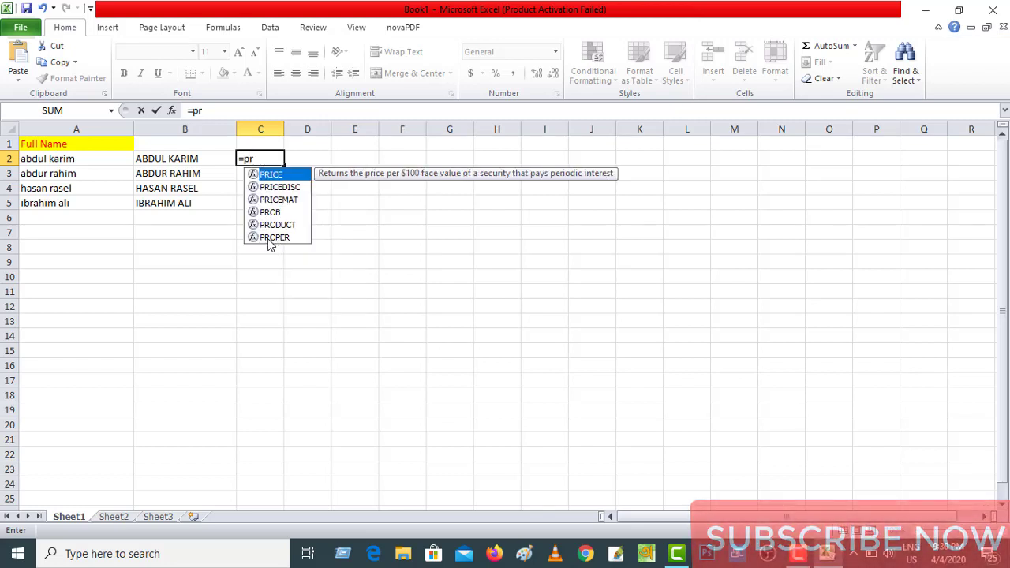
{"action": "double_click", "coordinate": [272, 238]}
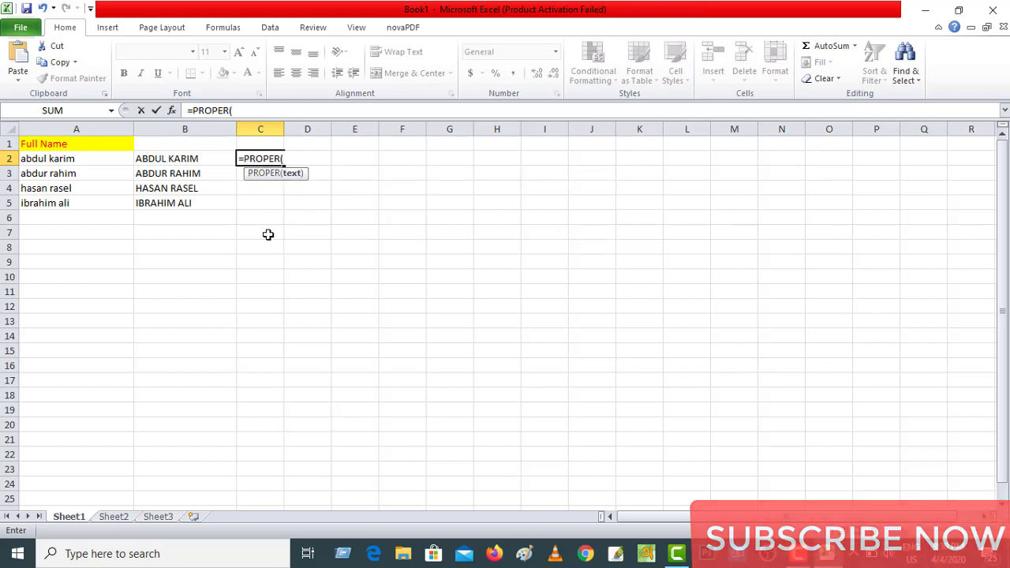
{"action": "left_click", "coordinate": [175, 159]}
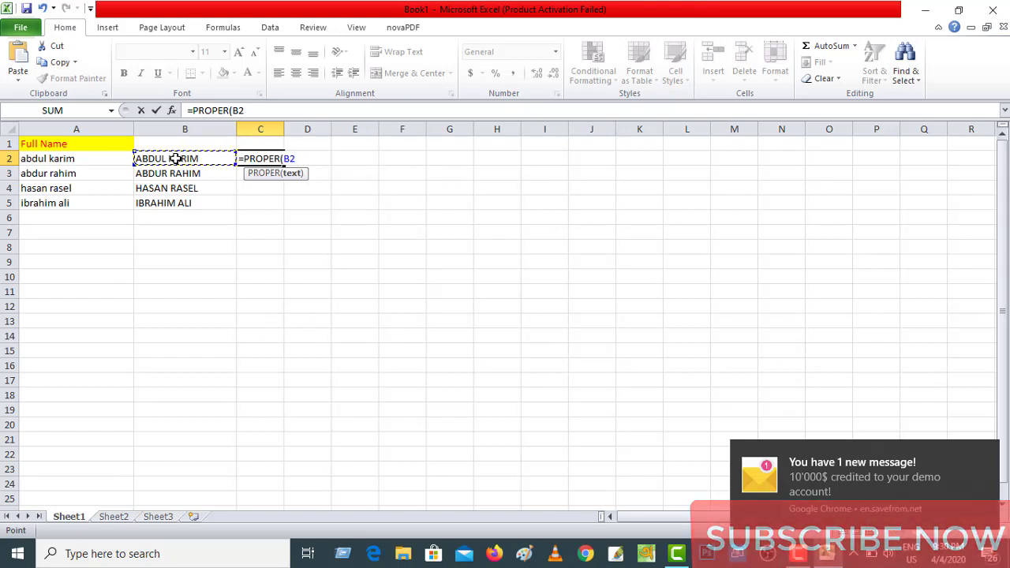
{"action": "type", "text": ")"}
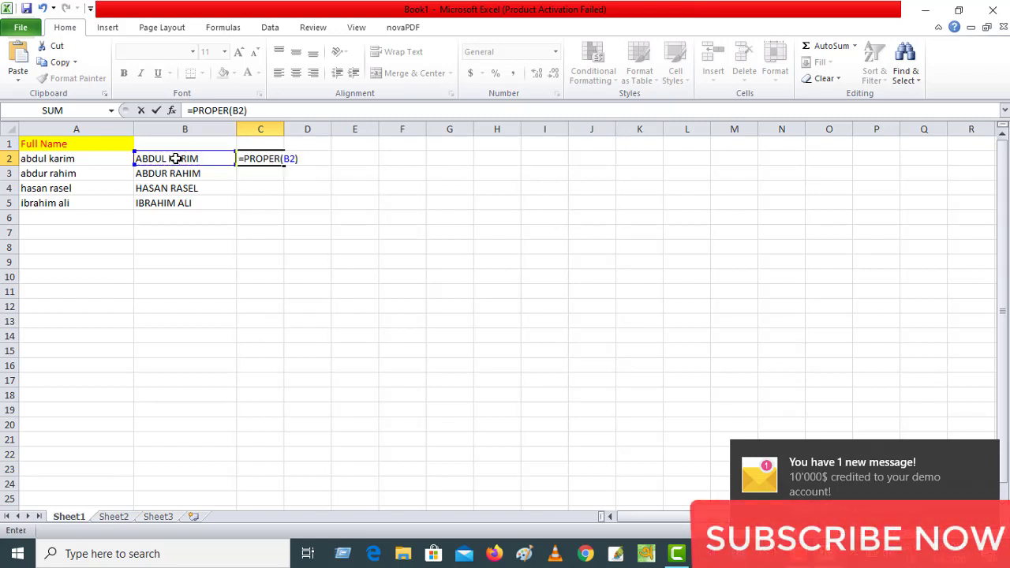
{"action": "key", "text": "Return"}
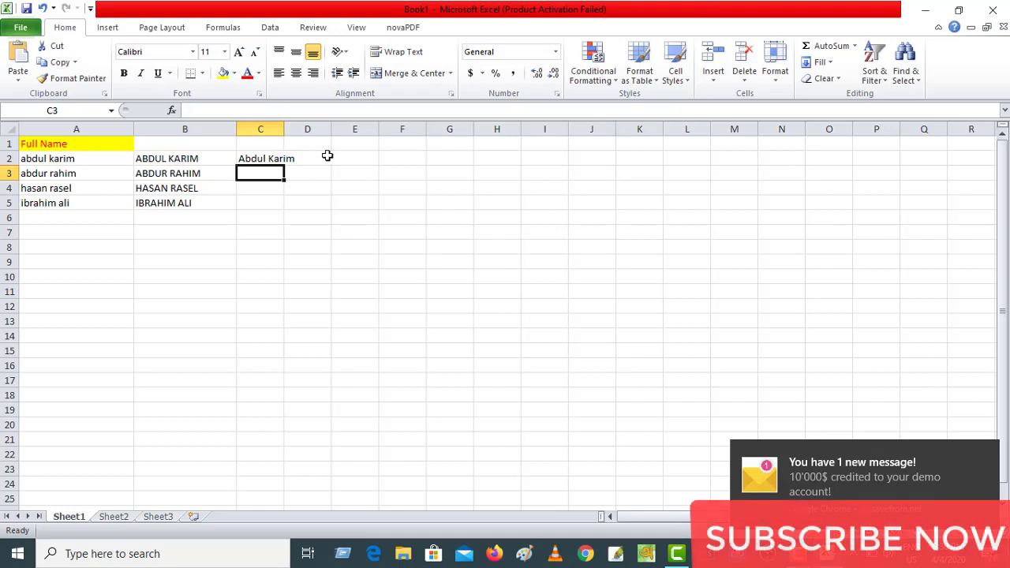
{"action": "left_click", "coordinate": [247, 158]}
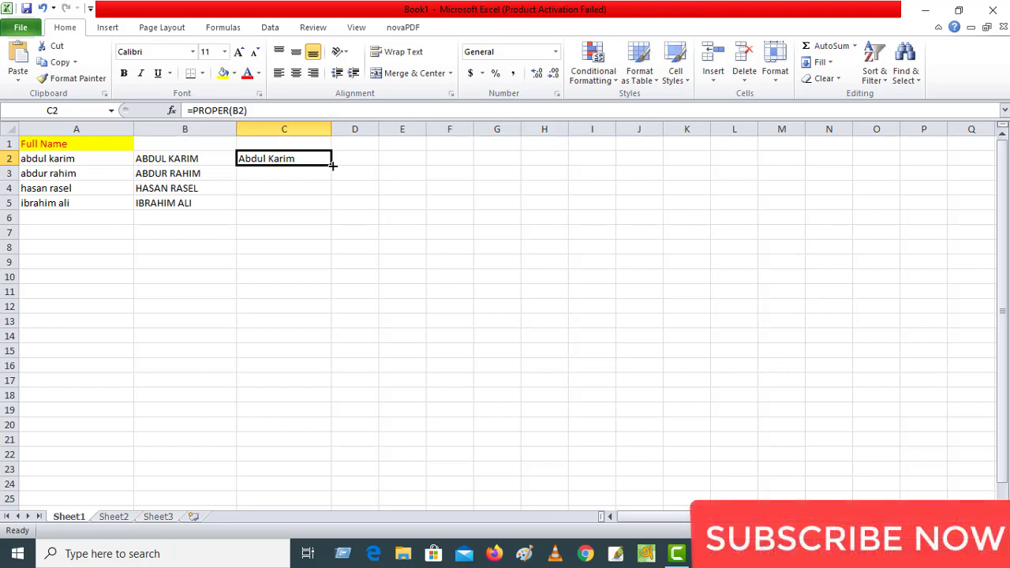
{"action": "left_click_drag", "start_coordinate": [330, 164], "coordinate": [330, 209]}
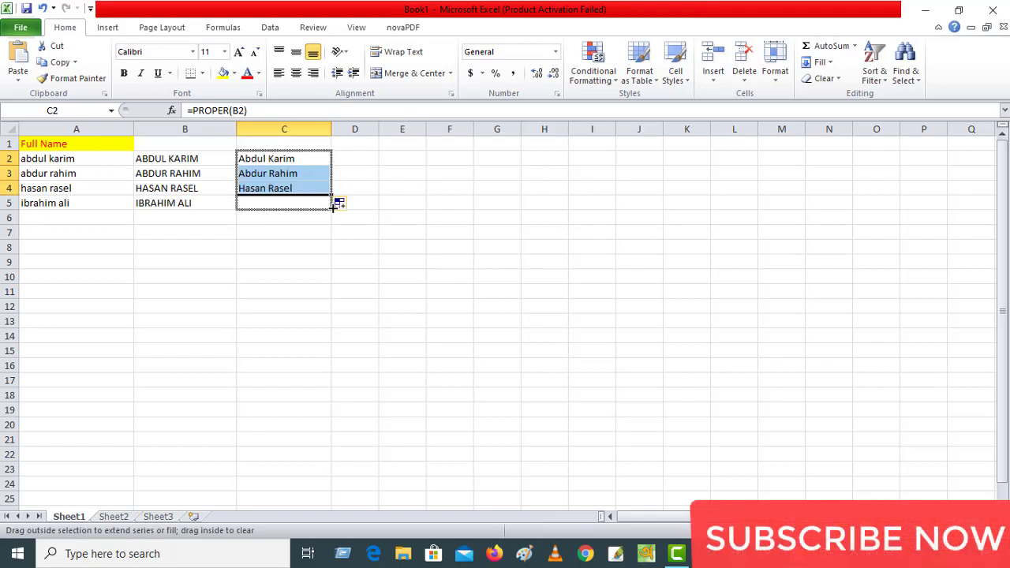
{"action": "left_click", "coordinate": [361, 164]}
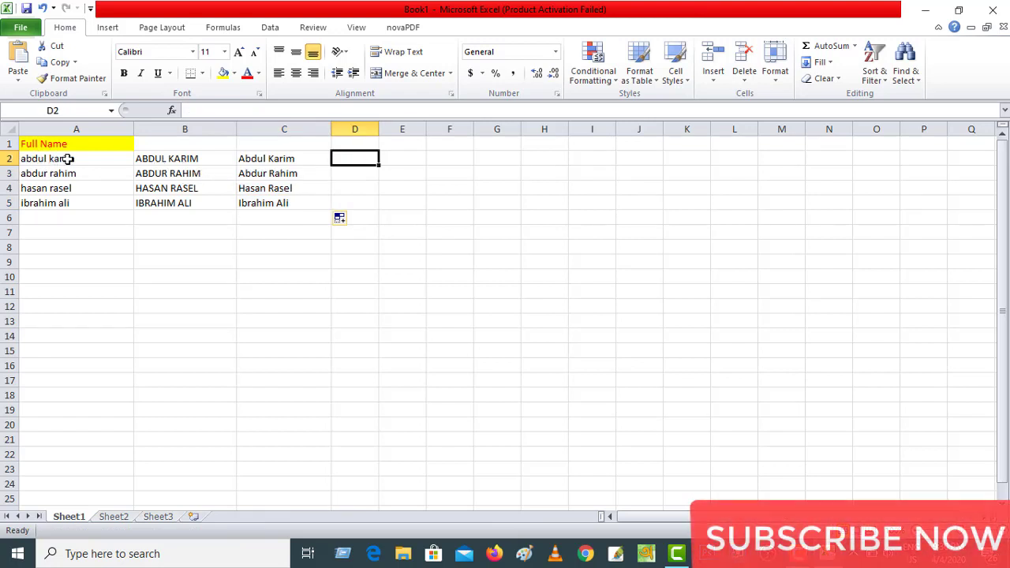
- Enter =LOWER(C2) in D2 and fill it down to D5
{"action": "type", "text": "="}
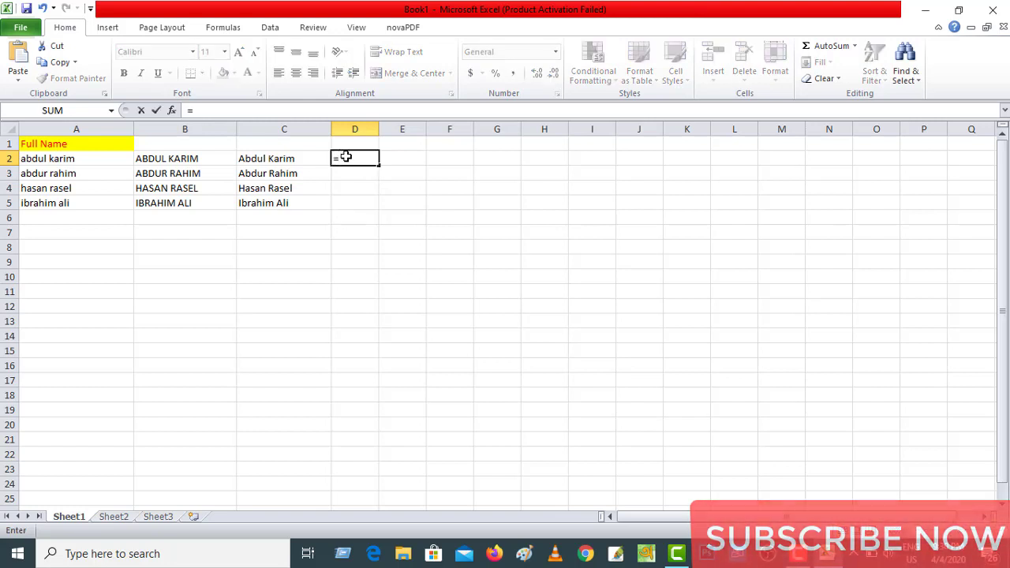
{"action": "type", "text": "lo"}
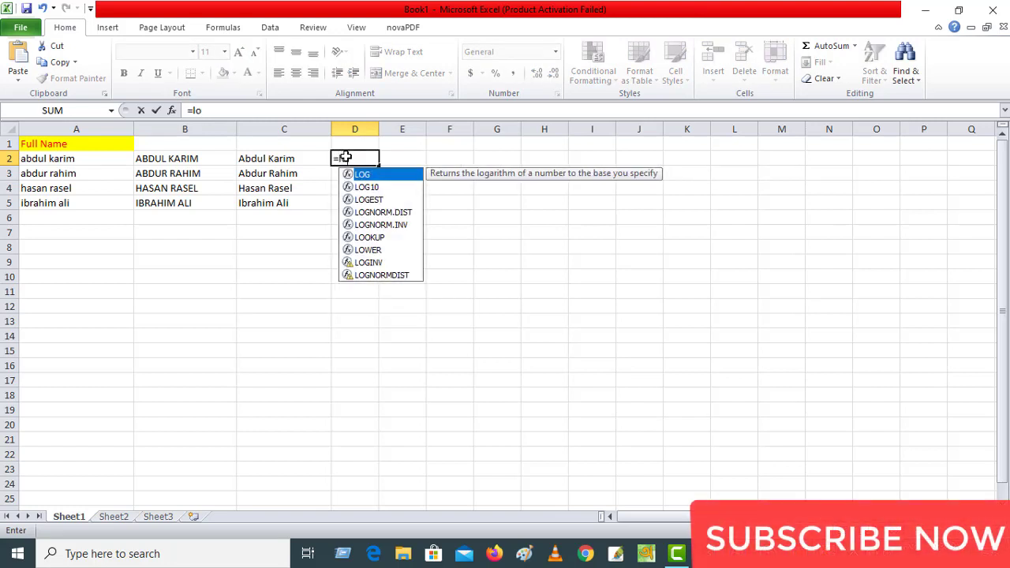
{"action": "type", "text": "w"}
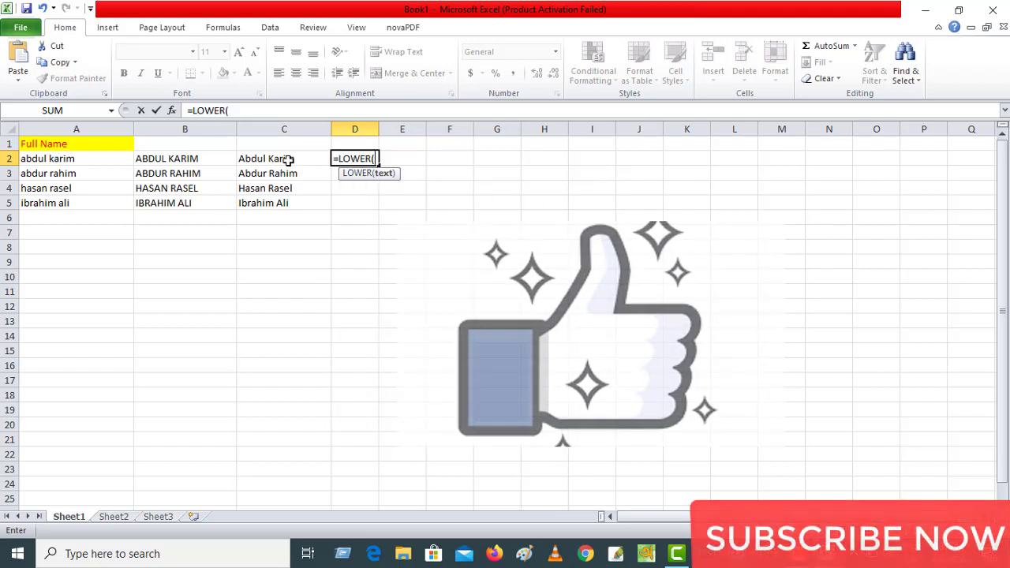
{"action": "left_click", "coordinate": [289, 159]}
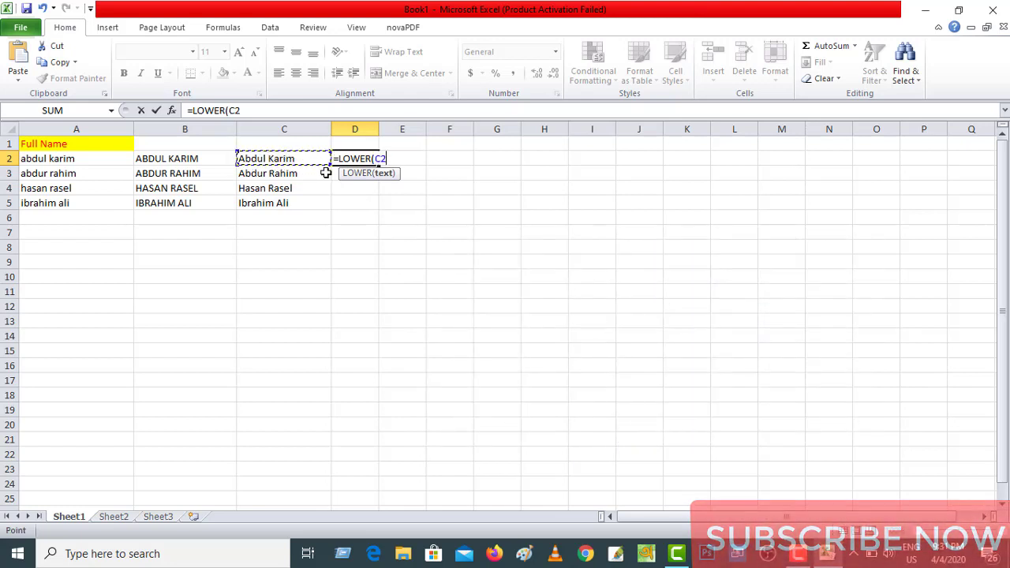
{"action": "type", "text": ")"}
{"action": "key", "text": "Return"}
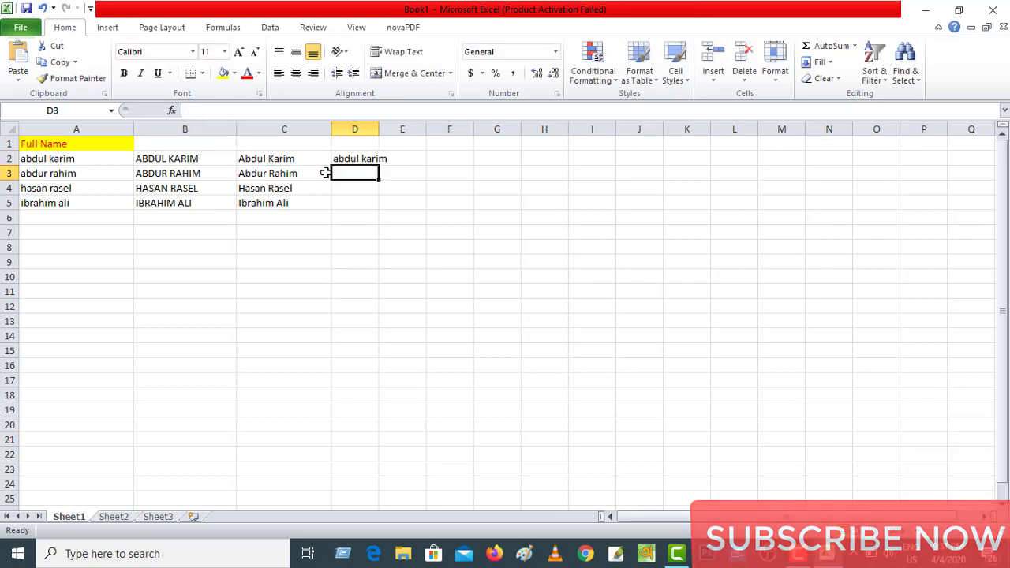
{"action": "left_click", "coordinate": [82, 159]}
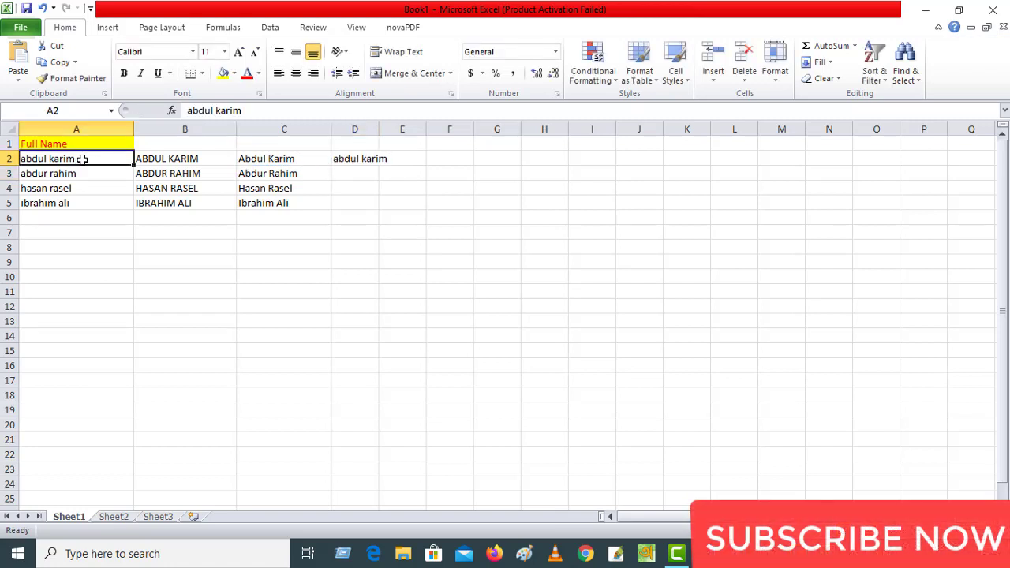
{"action": "left_click", "coordinate": [368, 160]}
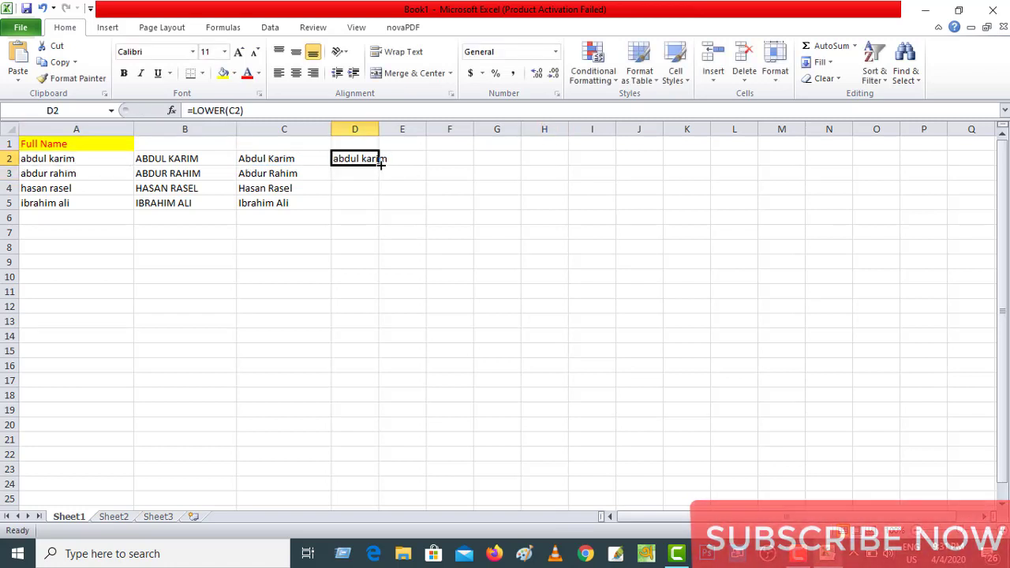
{"action": "left_click_drag", "start_coordinate": [379, 164], "coordinate": [377, 210]}
{"action": "left_click", "coordinate": [436, 188]}
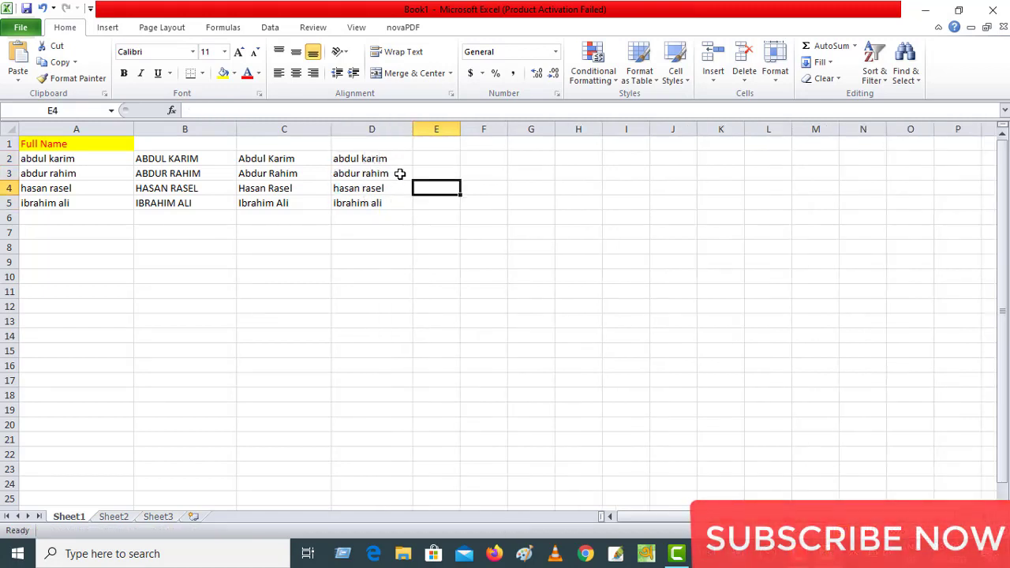